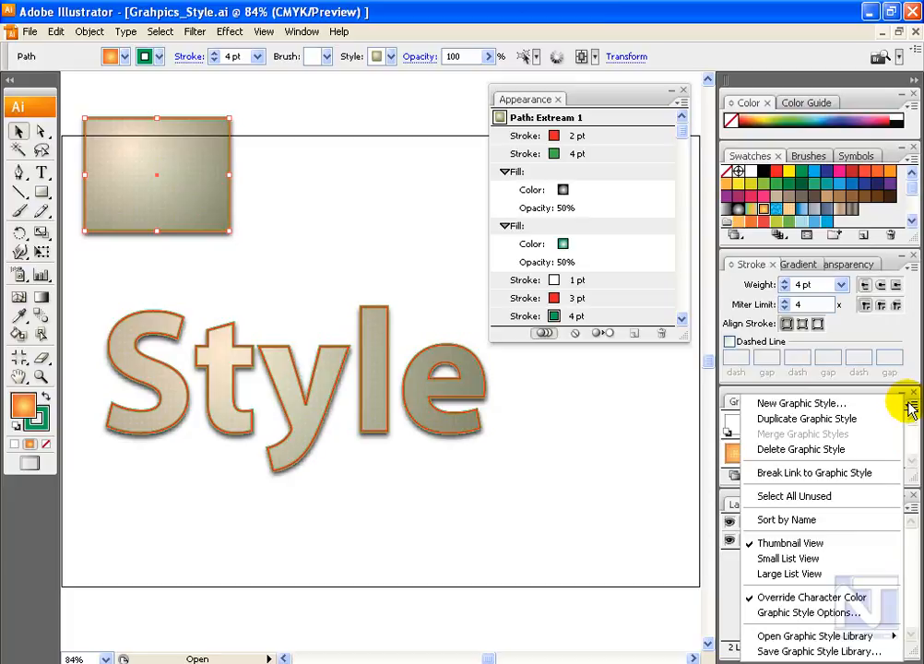
Delete the Extream 1 graphic style and apply the Extream style to the rectangle.
left_click(846, 450)
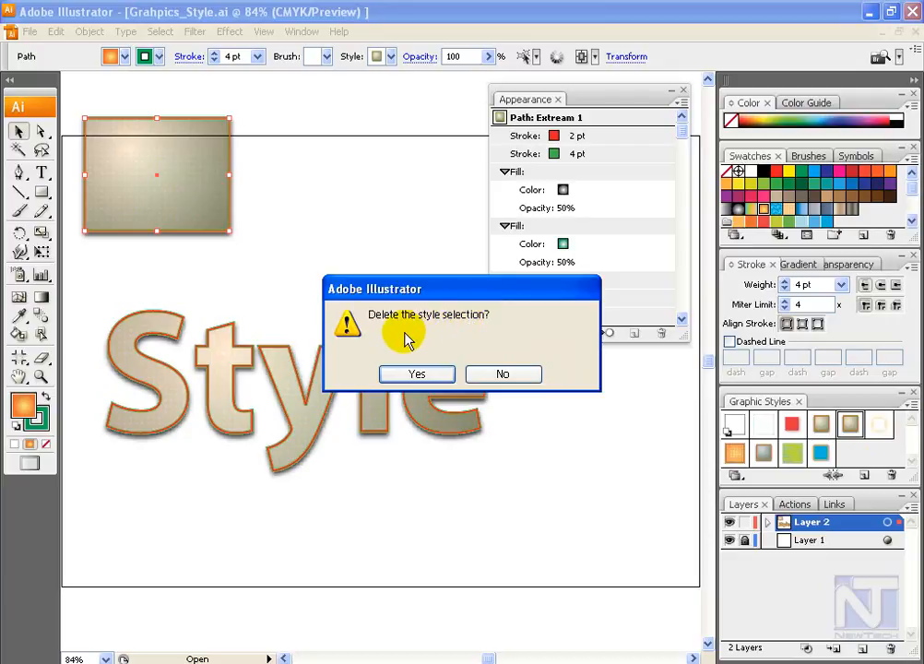
left_click(424, 376)
left_click(910, 405)
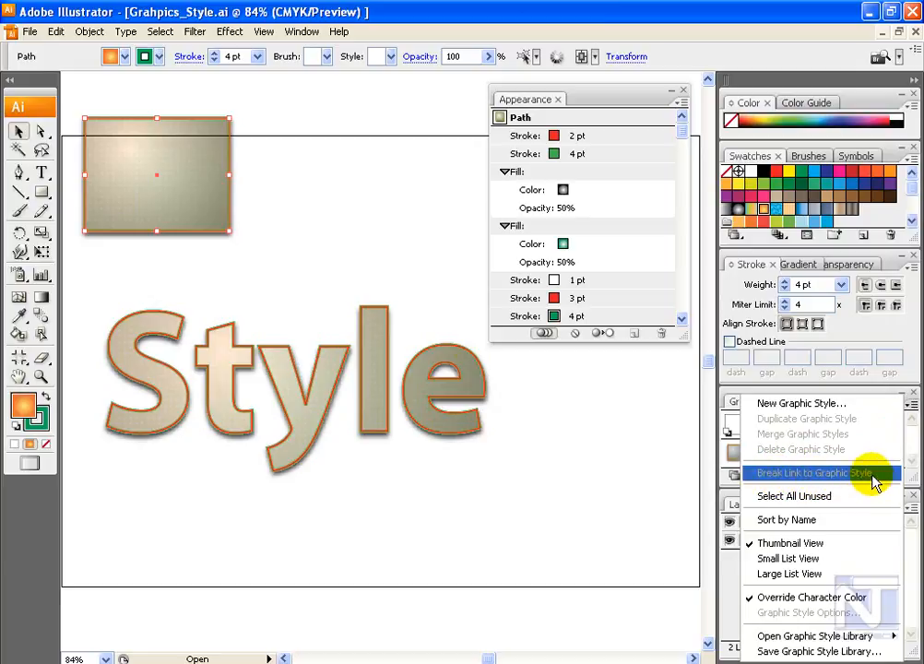
left_click(185, 197)
left_click(820, 424)
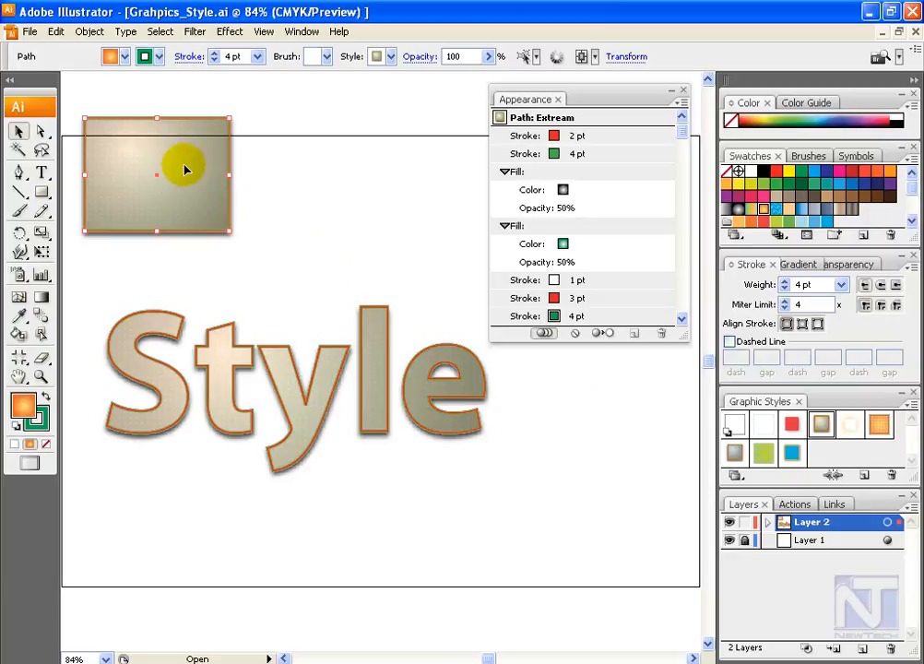
Break the rectangle's link to its graphic style, checking the available styles before and after.
left_click(391, 57)
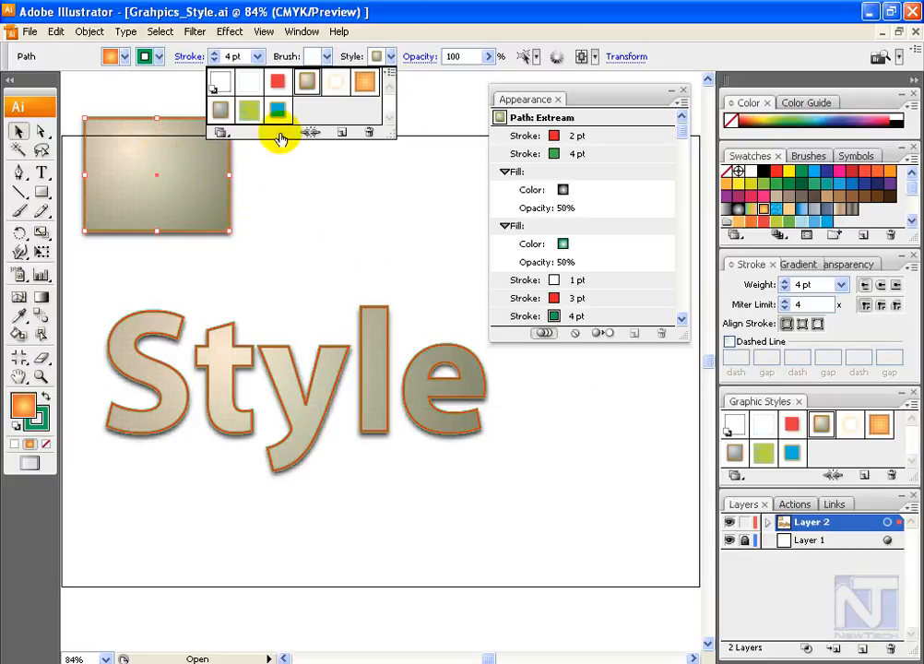
left_click(456, 9)
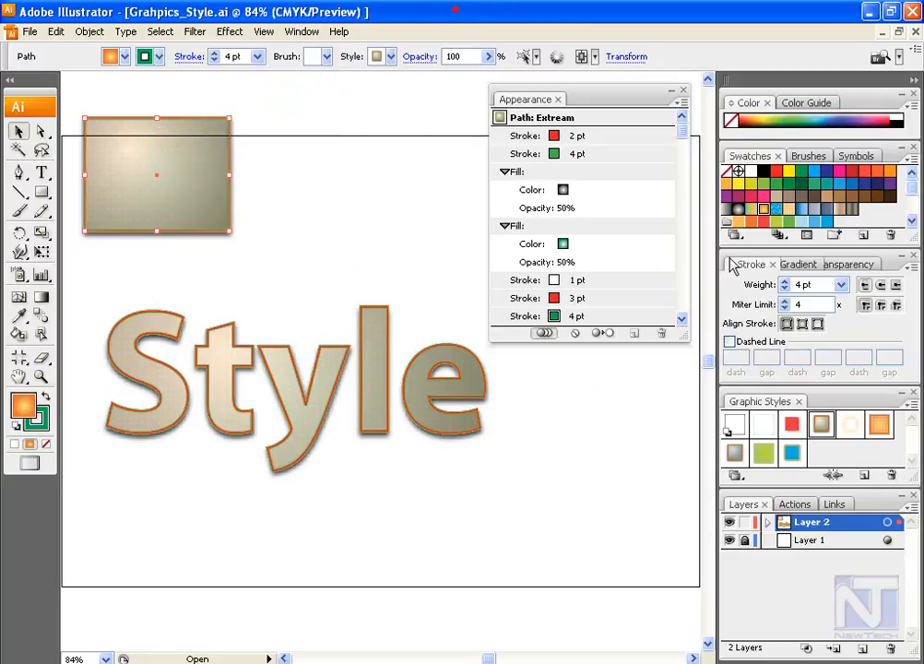
left_click(833, 477)
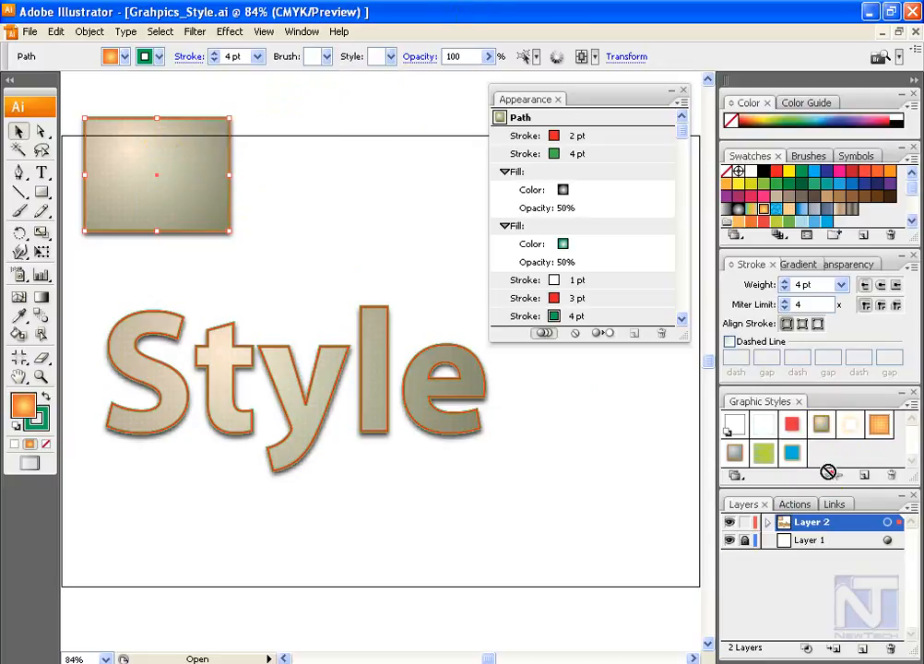
left_click(389, 57)
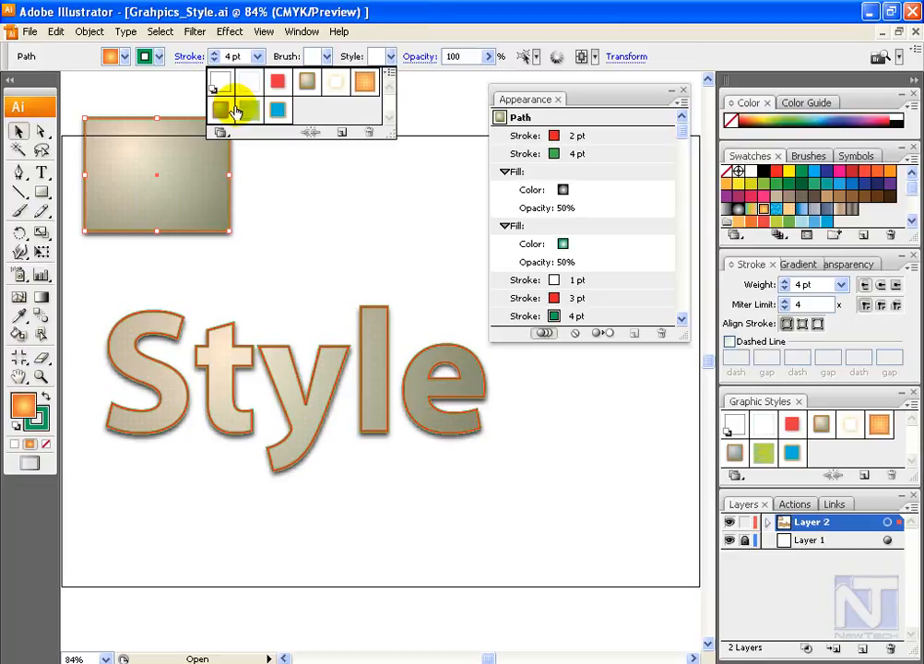
left_click(291, 19)
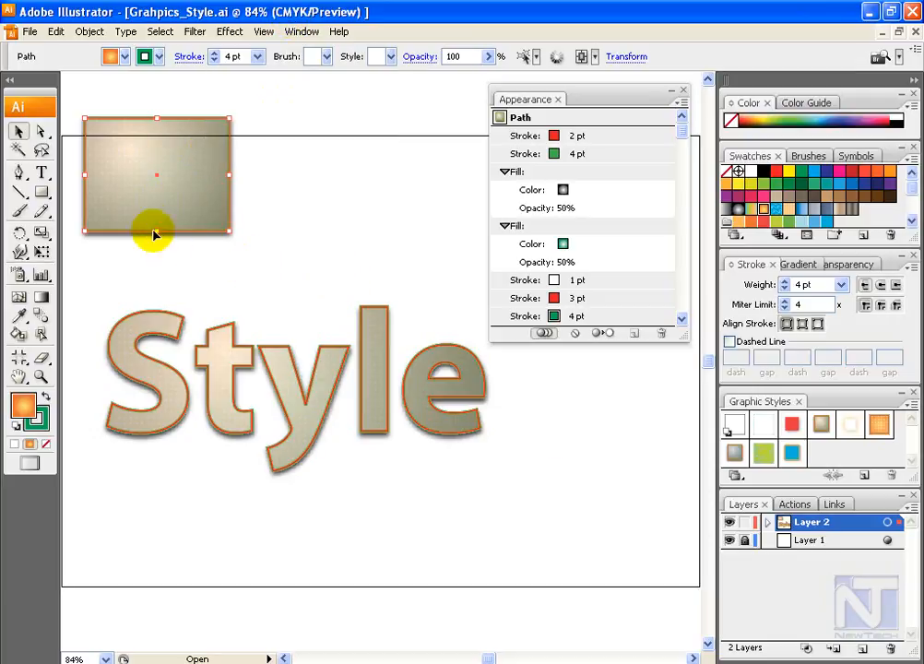
Add the rectangle's appearance as a new graphic style, first from the object itself and again from its appearance thumbnail.
left_click_drag(171, 193, 842, 464)
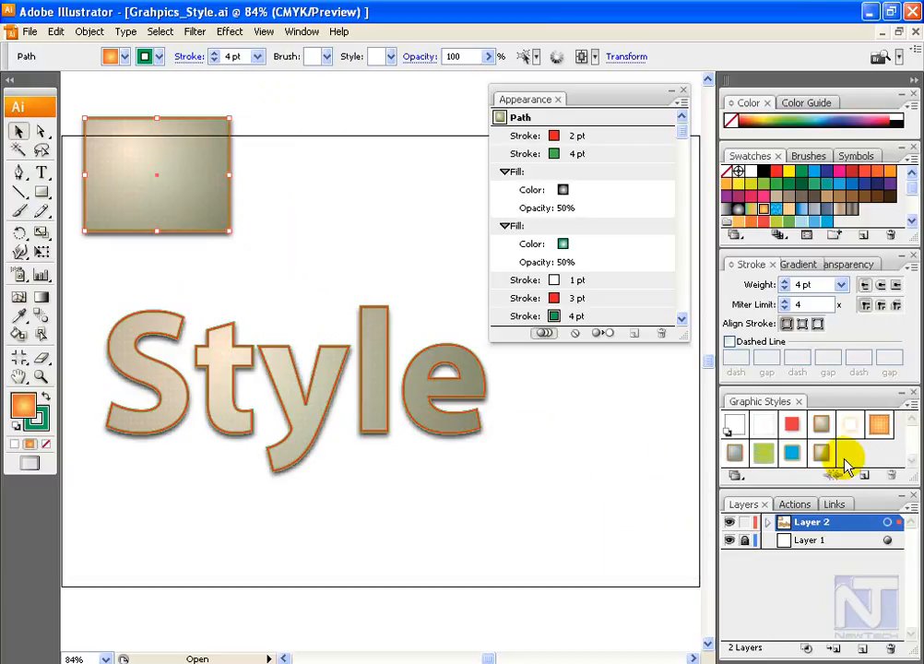
left_click(503, 117)
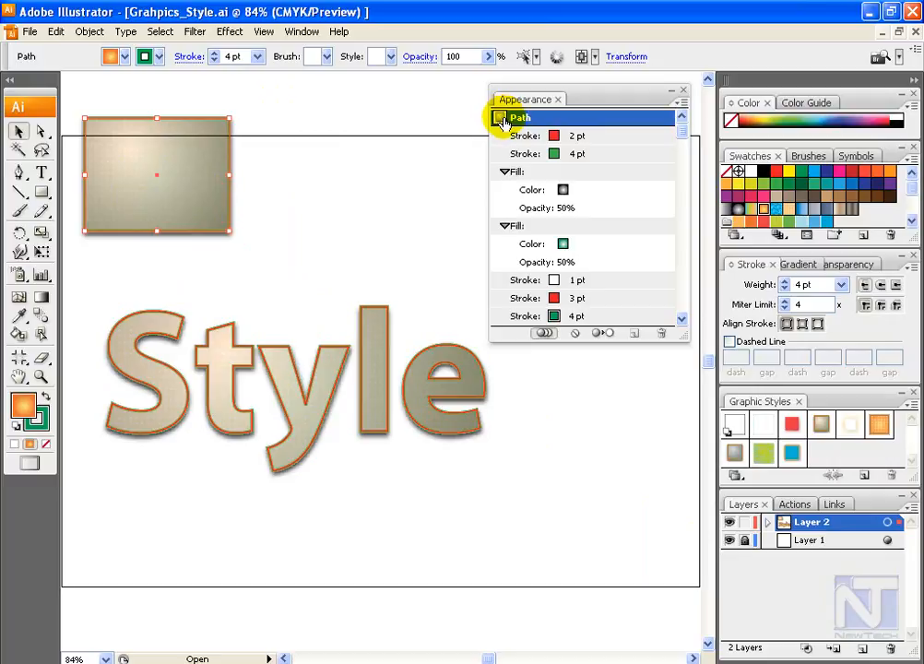
left_click_drag(500, 120, 827, 461)
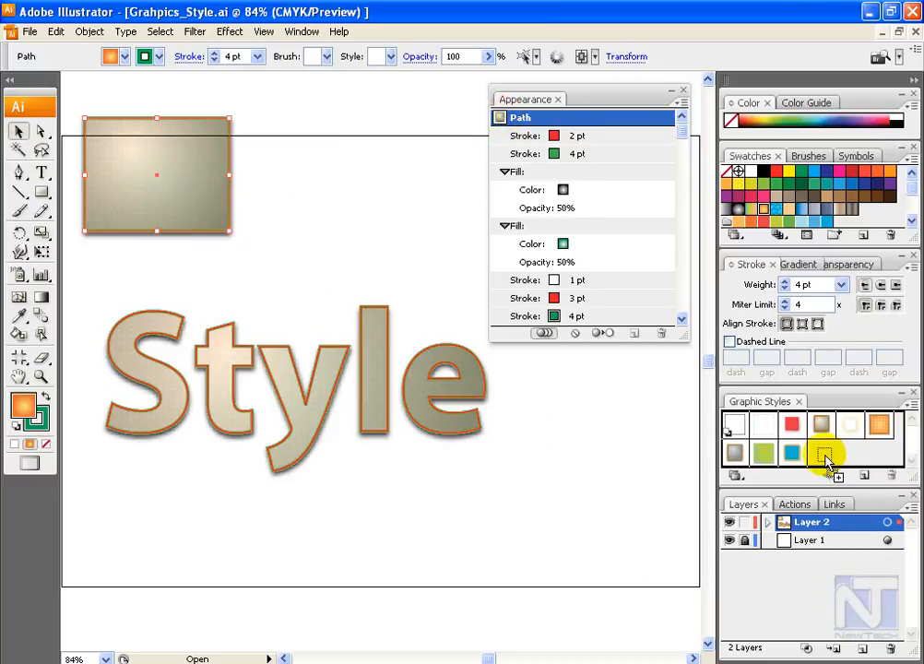
left_click_drag(828, 461, 826, 463)
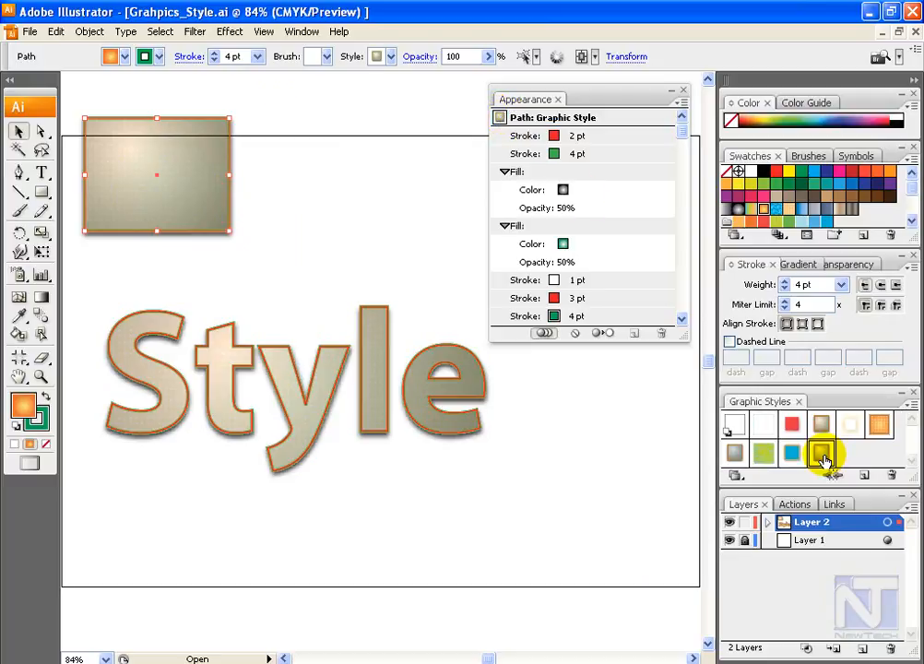
Select all unused graphic styles, and sort the graphic styles by name.
left_click(912, 403)
left_click(795, 496)
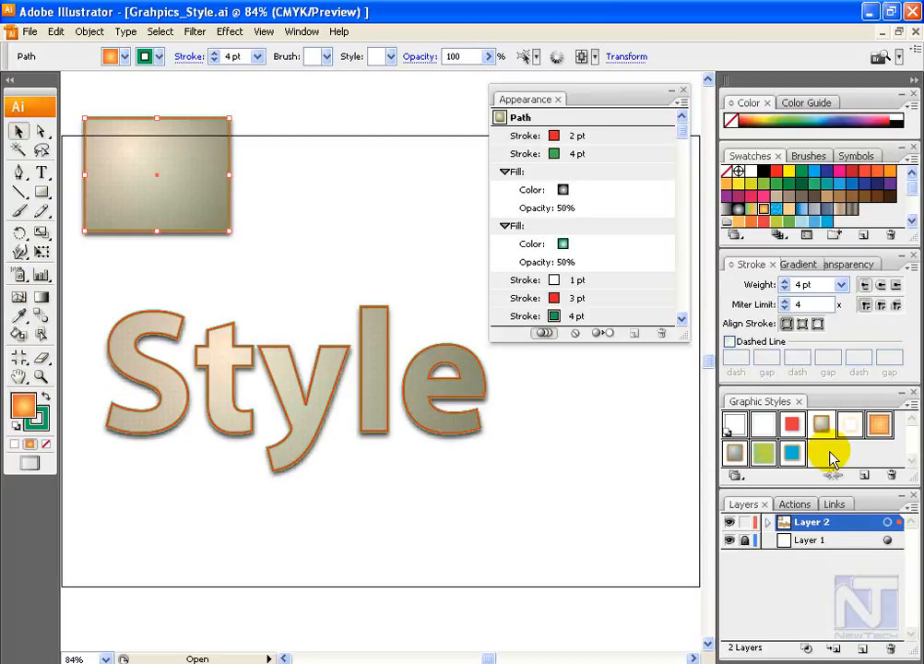
left_click(910, 406)
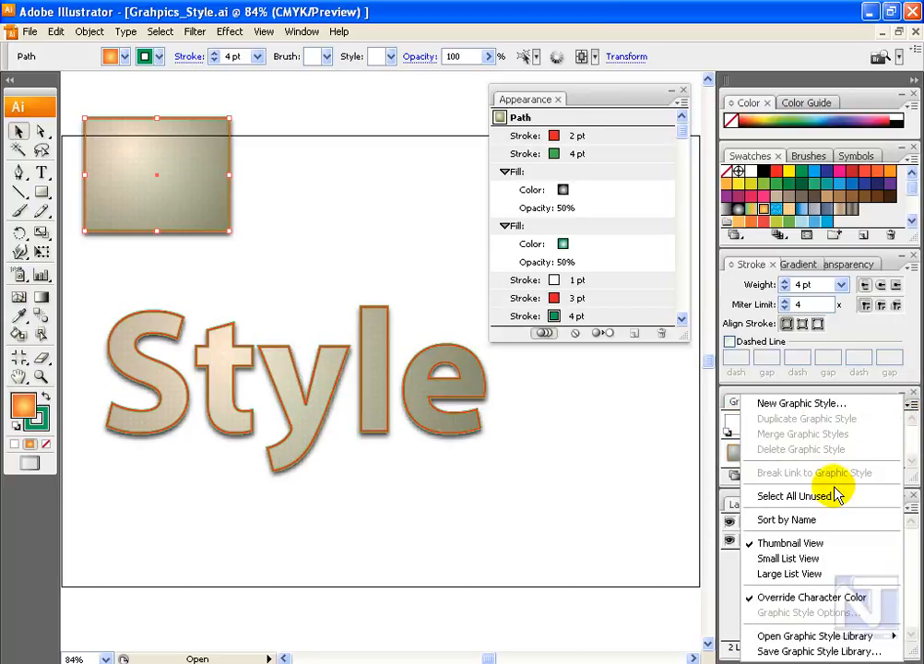
left_click(832, 522)
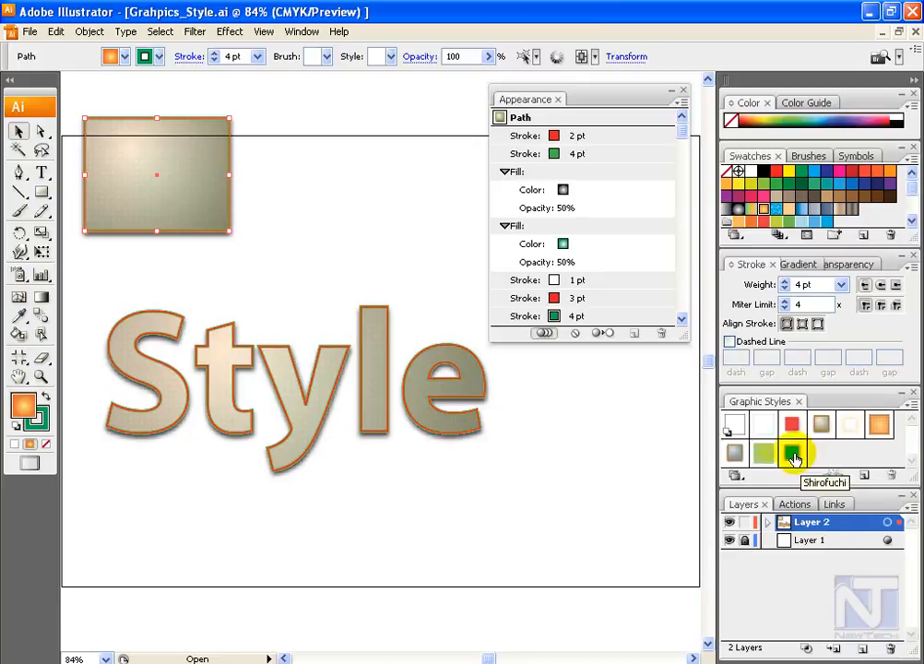
Show the graphic styles as a small list and apply the [Default] style to the rectangle.
left_click(910, 405)
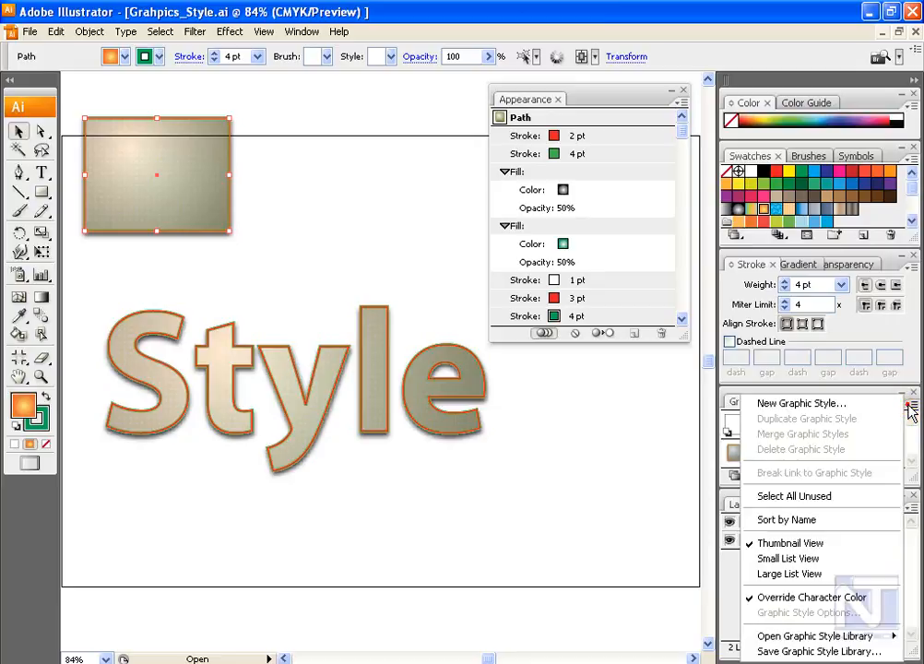
left_click(793, 575)
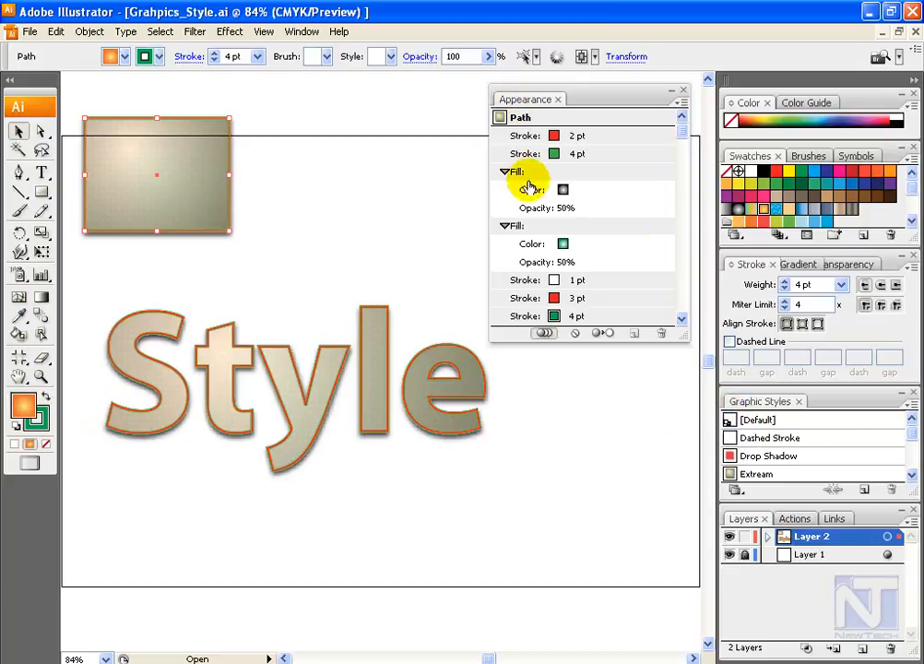
left_click(729, 418)
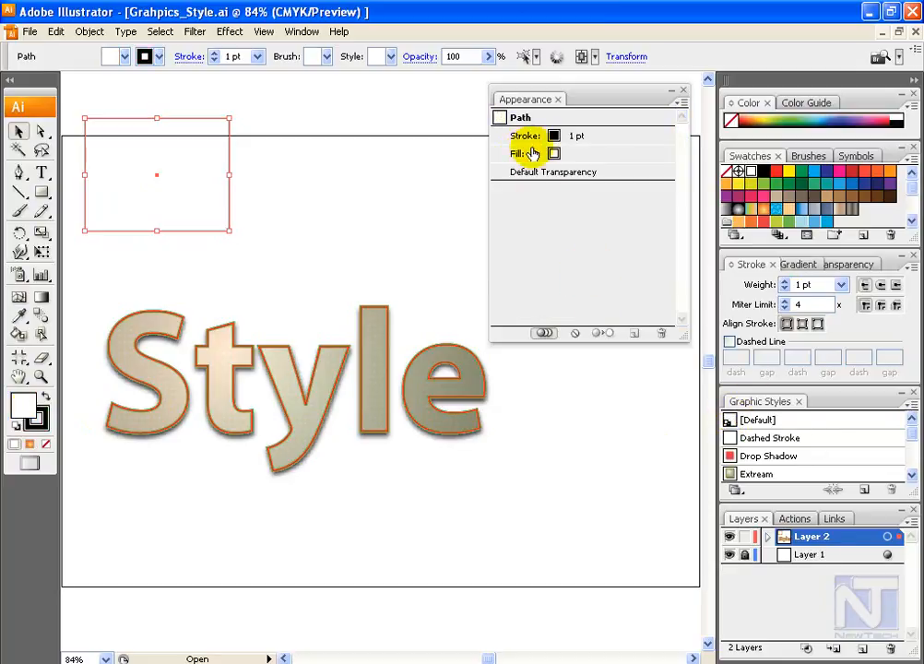
Show the graphic styles as a large list and look through the entries.
left_click(912, 402)
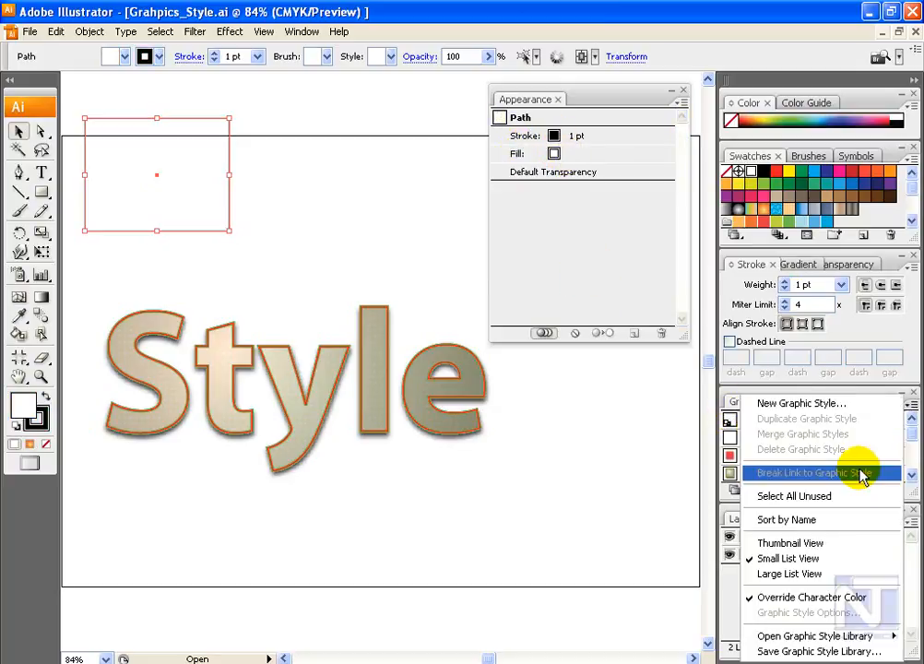
left_click(788, 573)
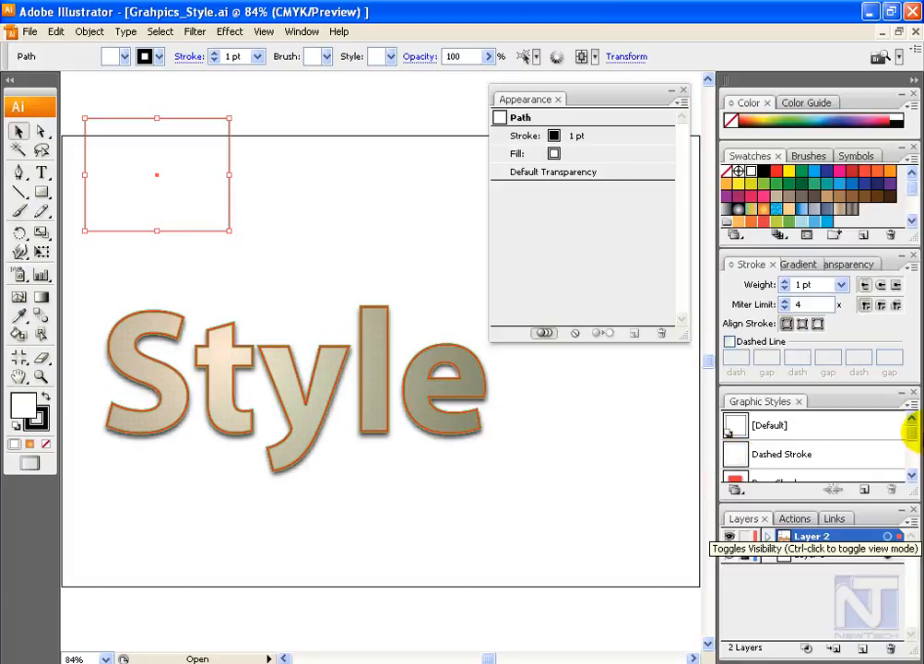
scroll(916, 450, "down", 5)
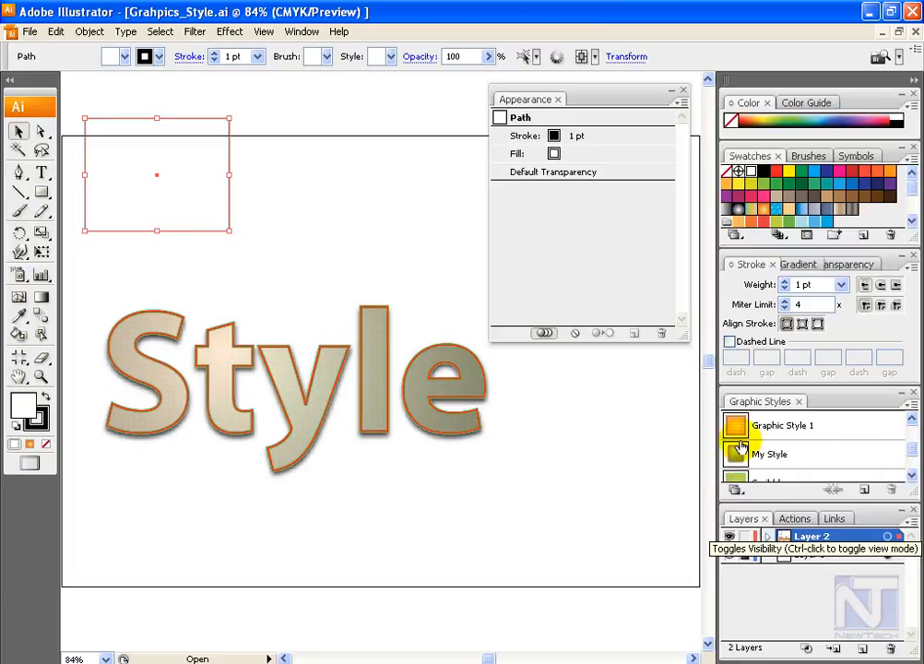
left_click(911, 402)
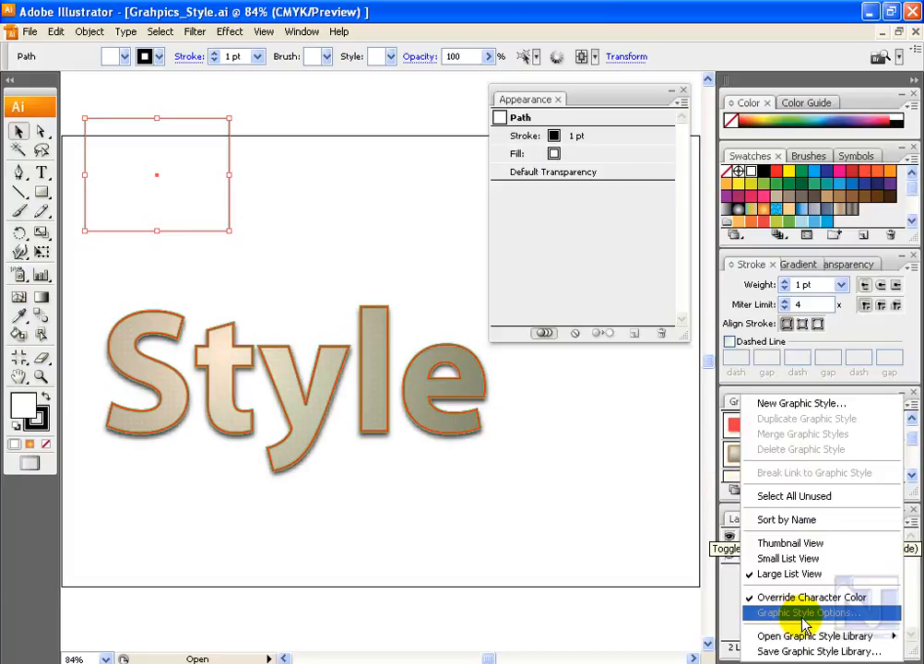
left_click(656, 462)
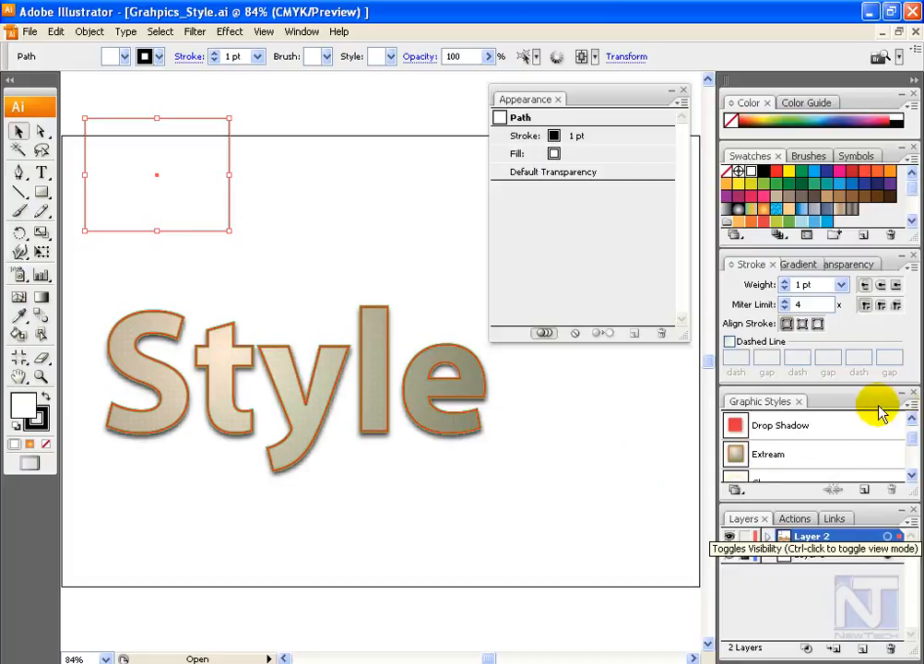
Return the graphic styles to thumbnail view and apply the Extream style to the rectangle.
left_click(908, 404)
left_click(804, 542)
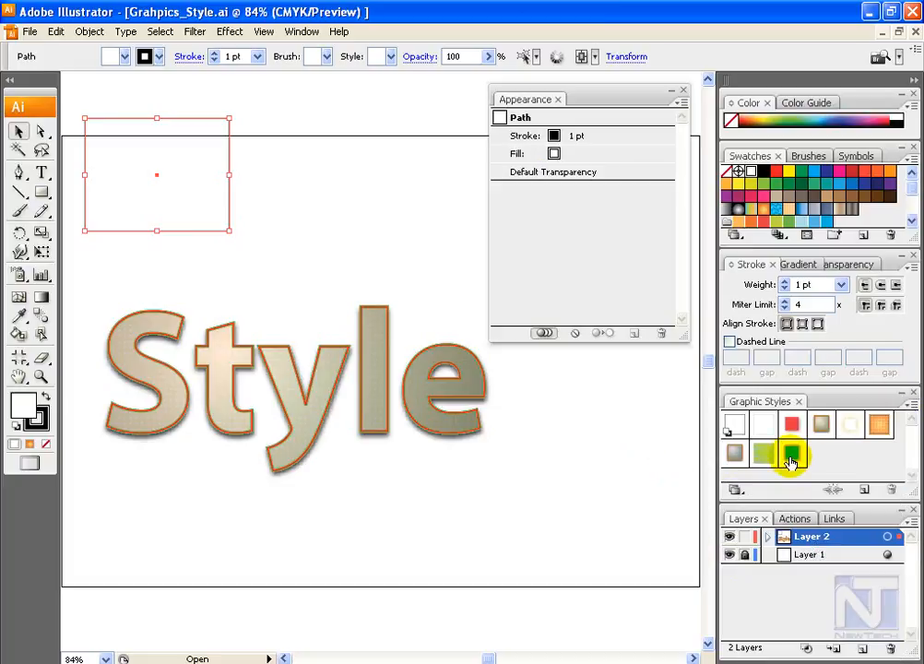
left_click(823, 427)
View the Graphic Style Options of the Extream style and leave them without changes.
left_click(910, 404)
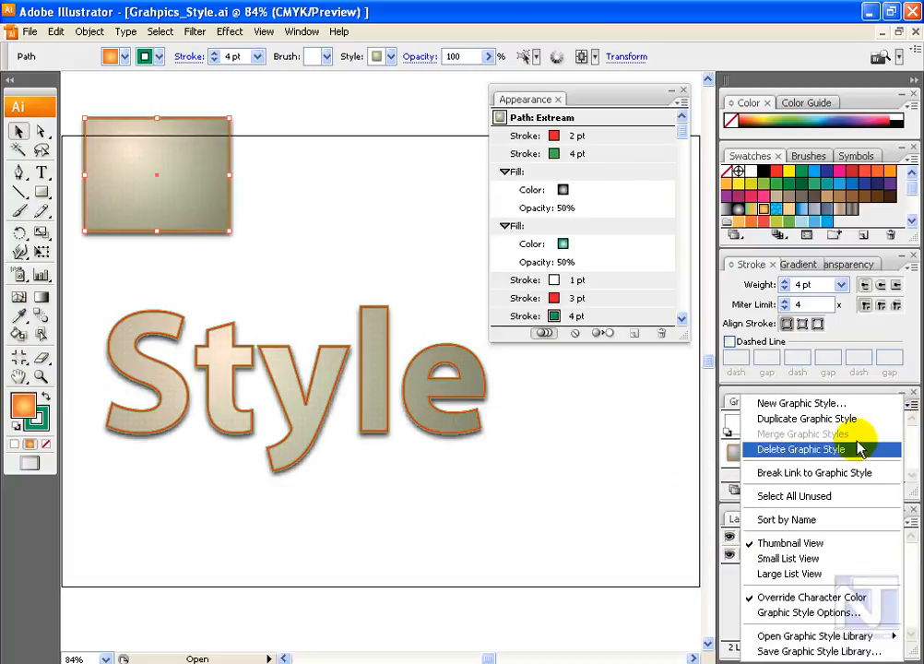
left_click(810, 613)
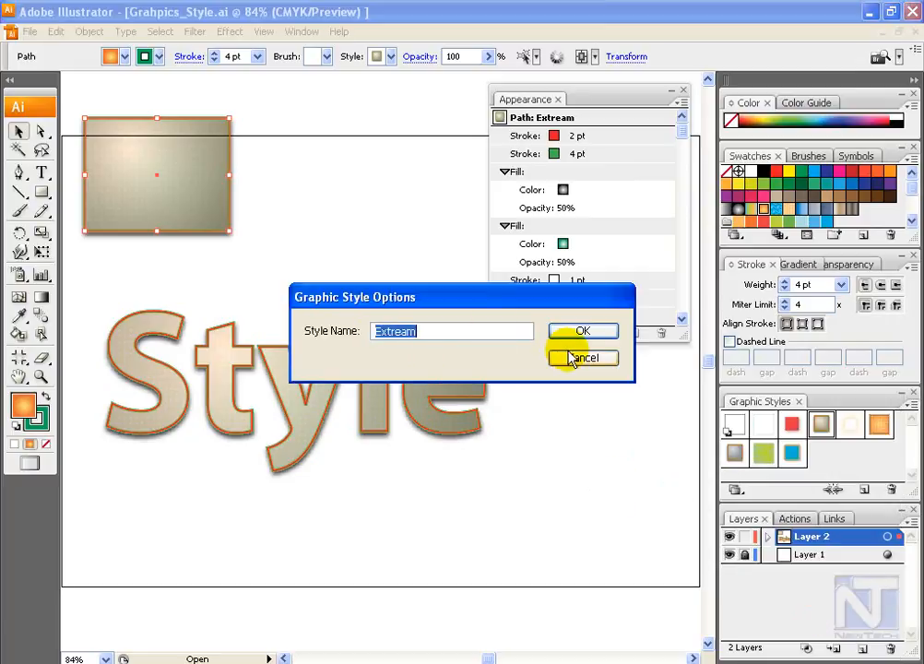
left_click_drag(407, 311, 374, 272)
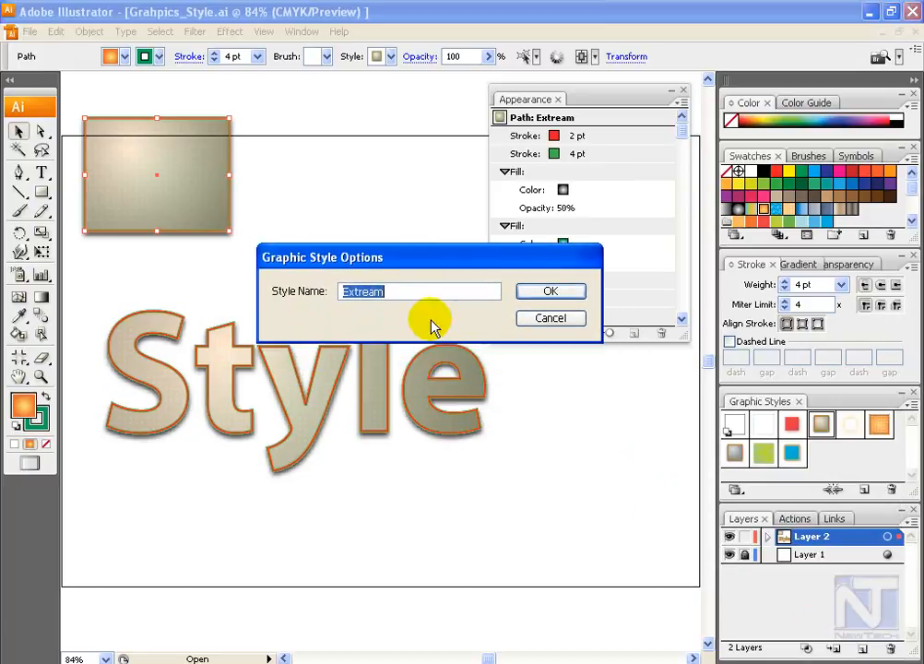
left_click(546, 319)
Open the Textures graphic style library, move it clear of the Appearance list and enlarge it to show all its styles.
left_click(911, 404)
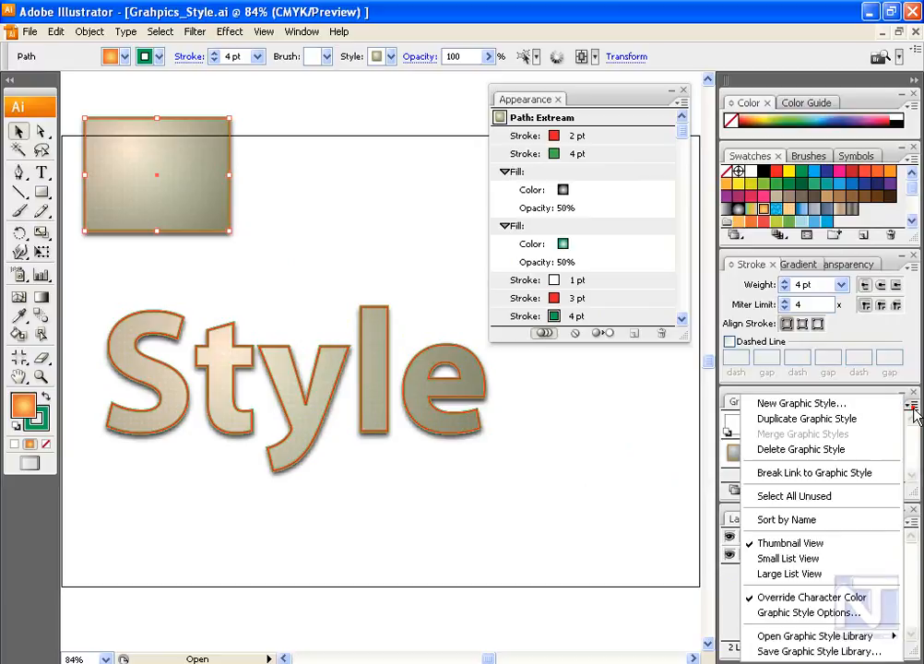
mouse_move(876, 638)
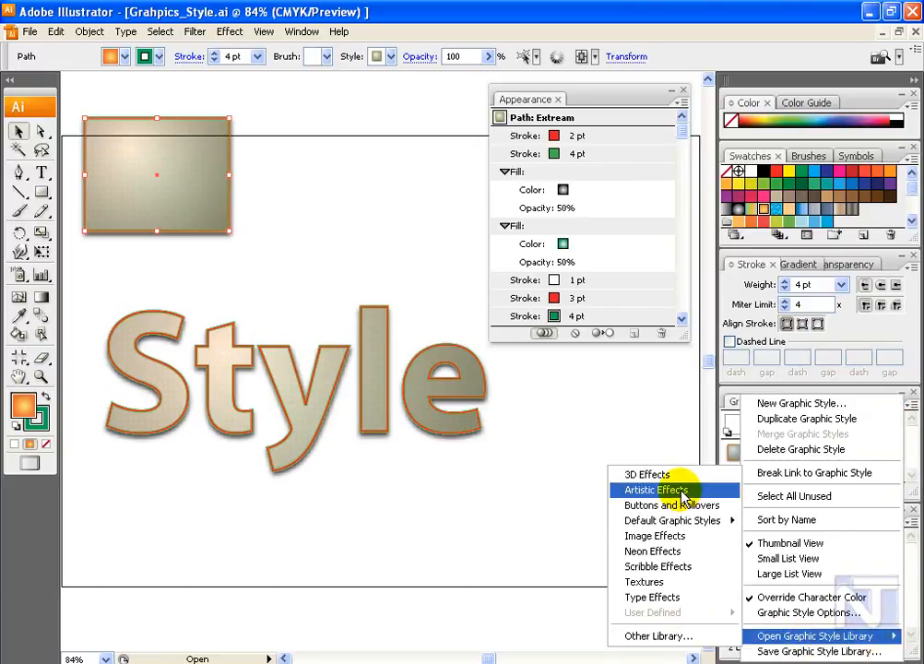
mouse_move(689, 532)
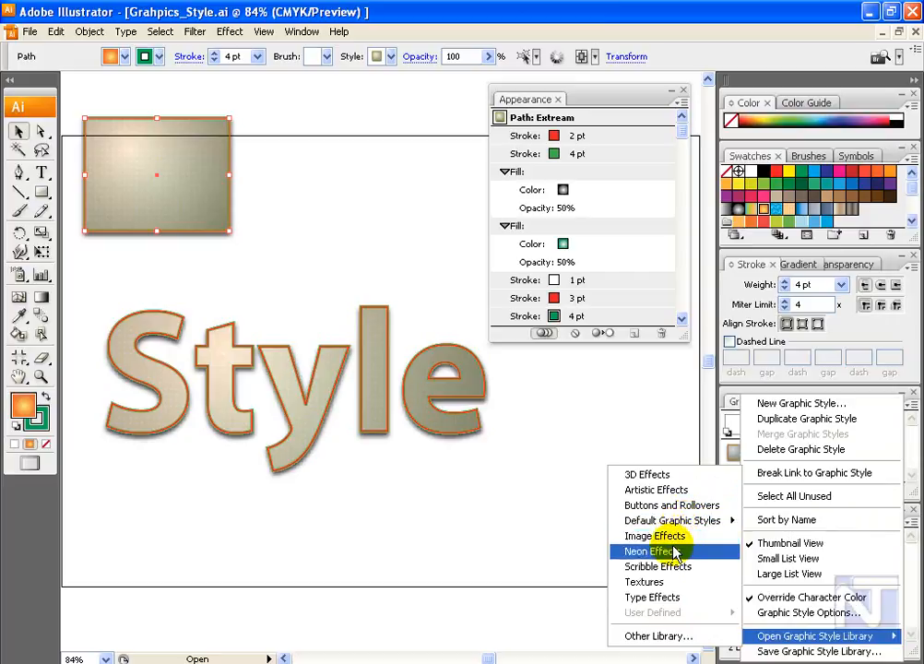
left_click(680, 582)
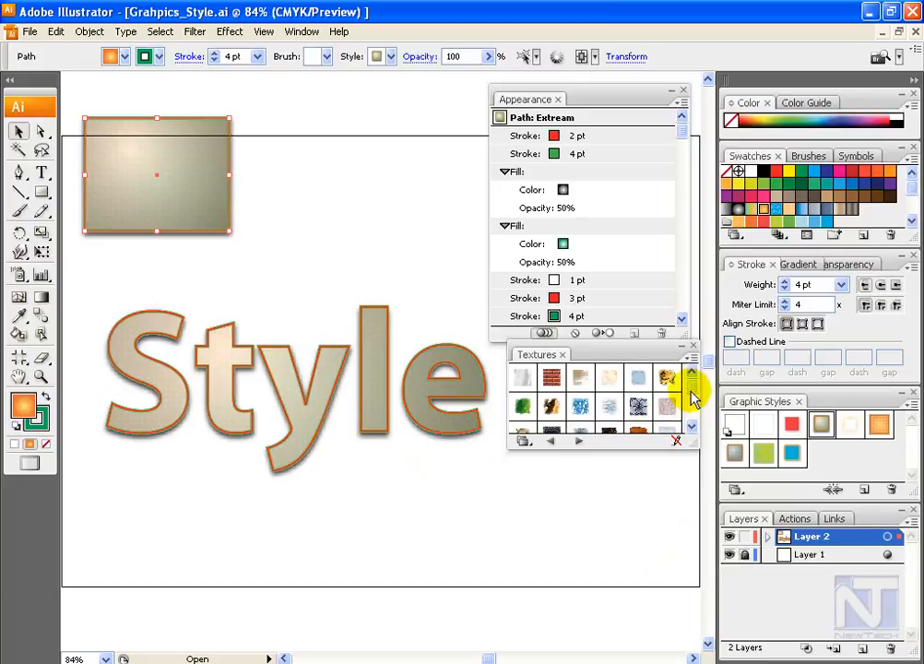
scroll(694, 385, "down", 1)
scroll(693, 415, "down", 3)
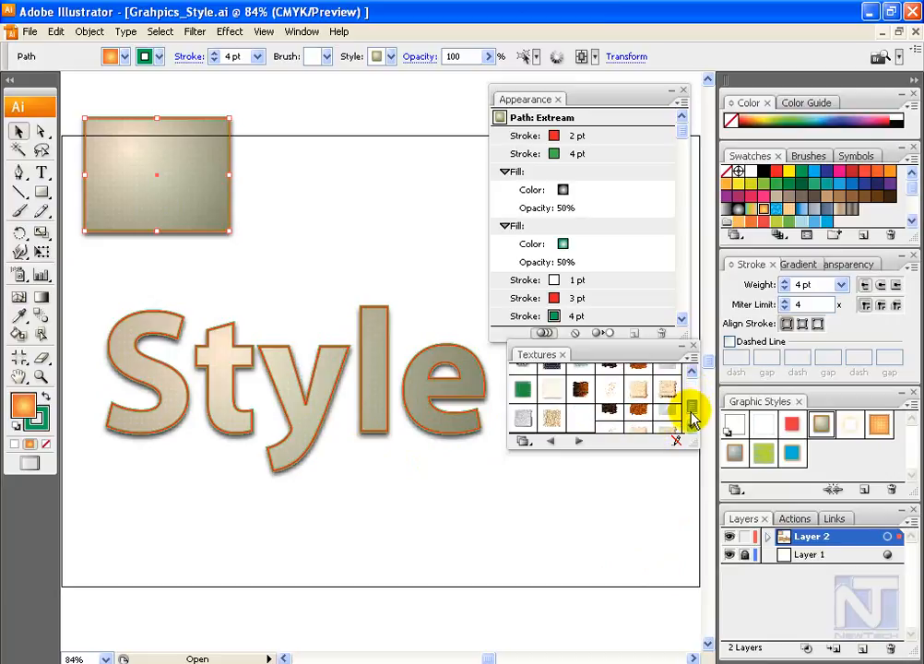
left_click_drag(639, 353, 639, 465)
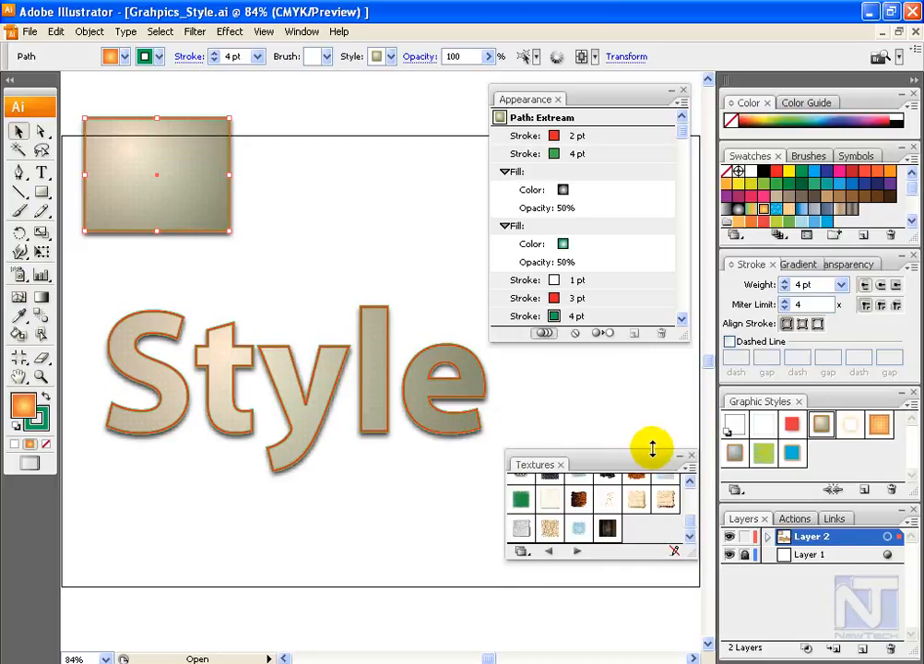
left_click_drag(693, 524, 687, 642)
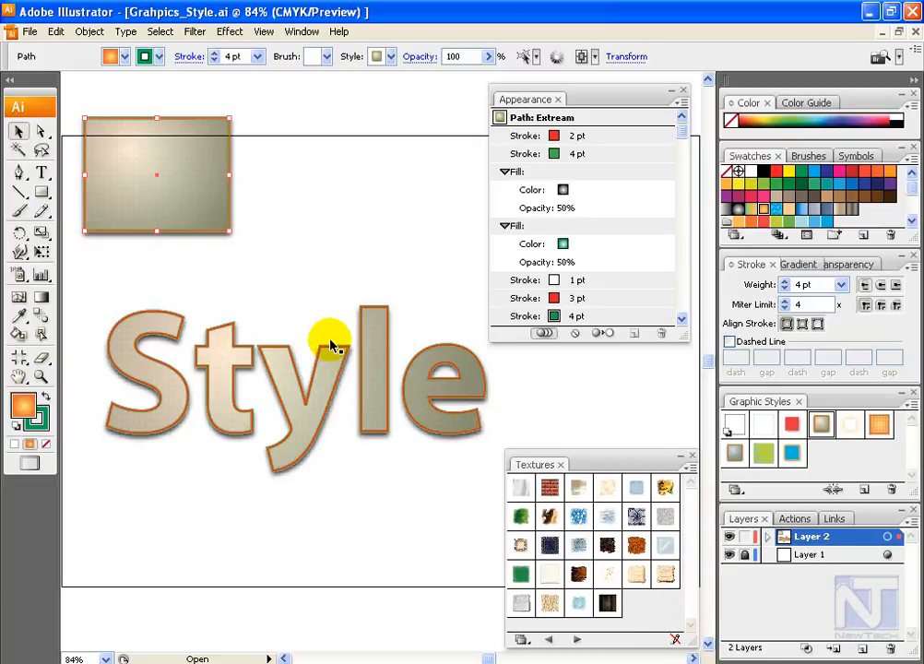
Try the brick texture on the Style text, give it the RGB Burlap style instead, and move the Textures library up.
left_click(398, 375)
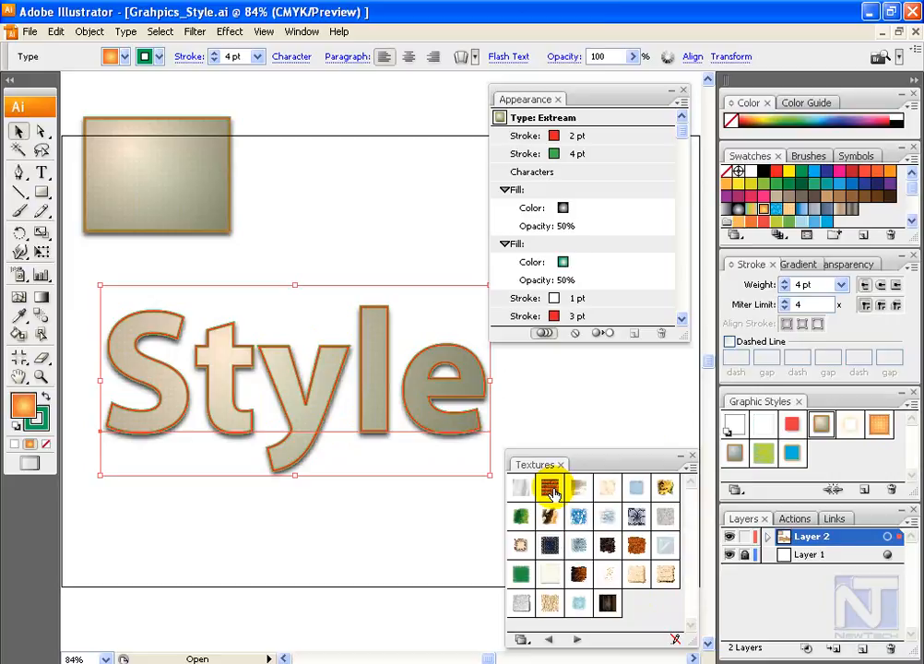
left_click(550, 488)
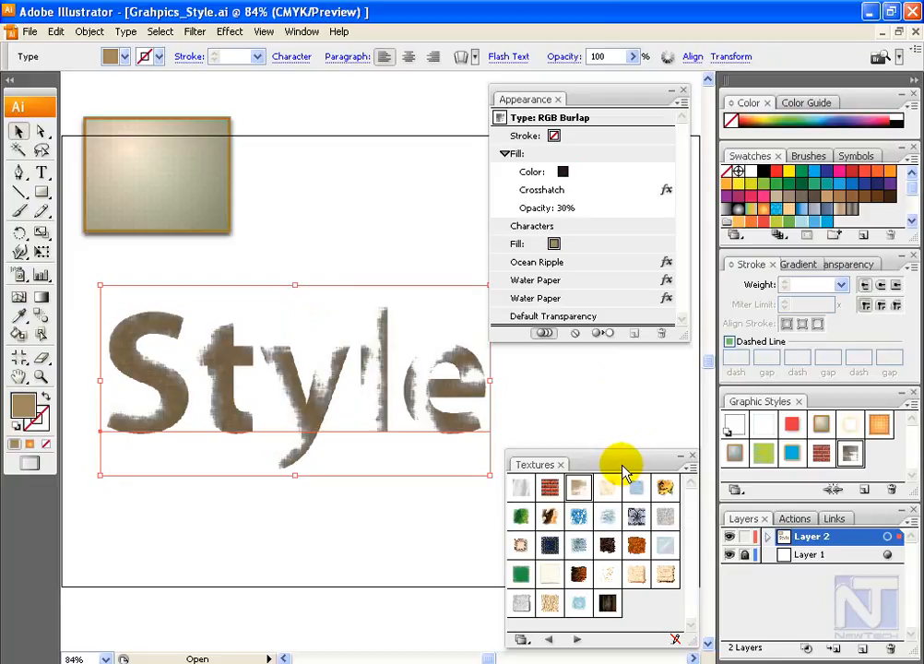
left_click_drag(624, 474, 624, 386)
left_click(433, 520)
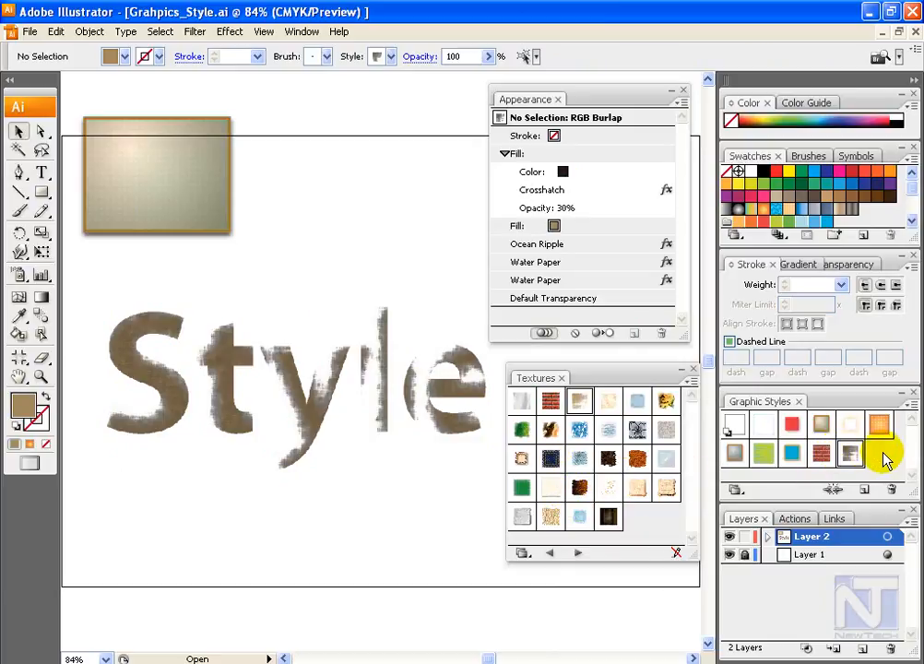
Add the last ten Textures styles, from RGB Grass onward, to the document's graphic styles and view the additions.
left_click(608, 517)
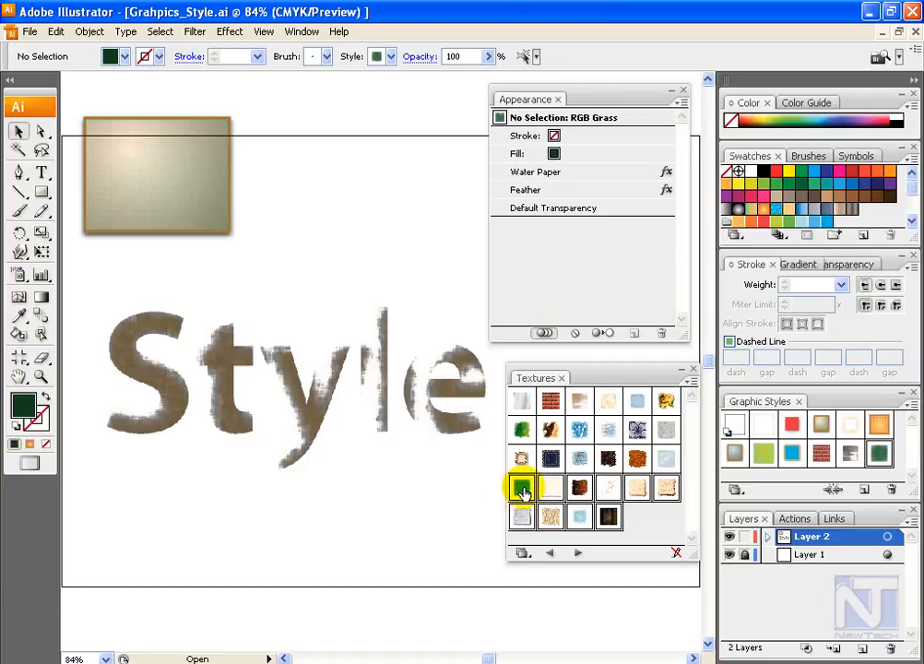
left_click_drag(522, 489, 600, 486)
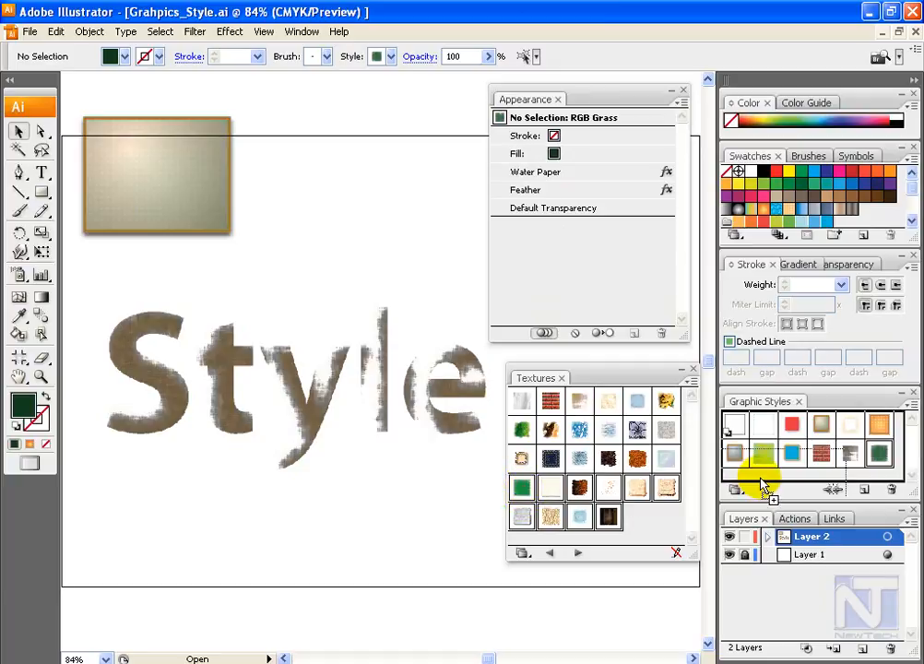
left_click_drag(762, 480, 762, 481)
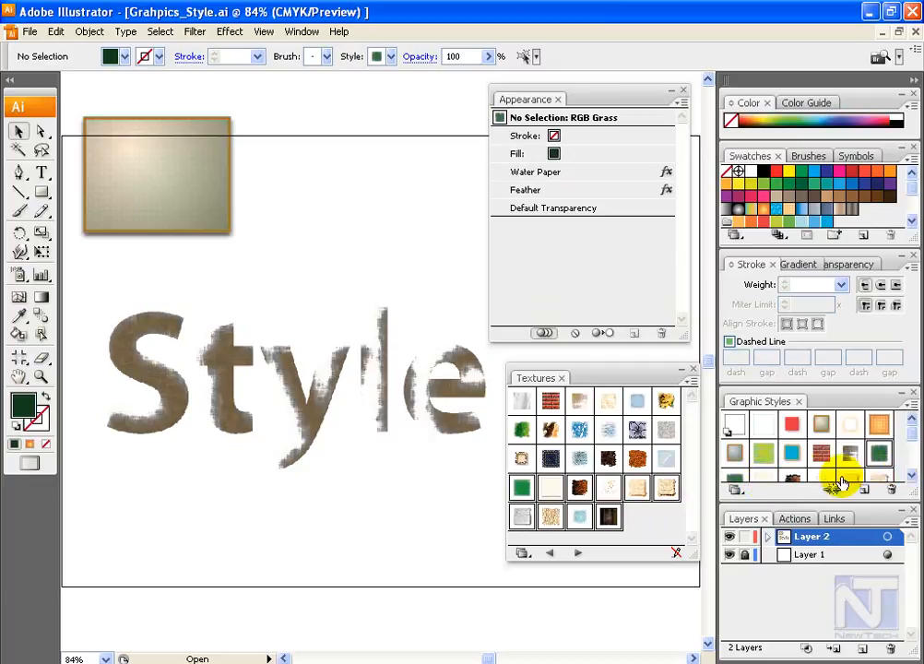
left_click(912, 445)
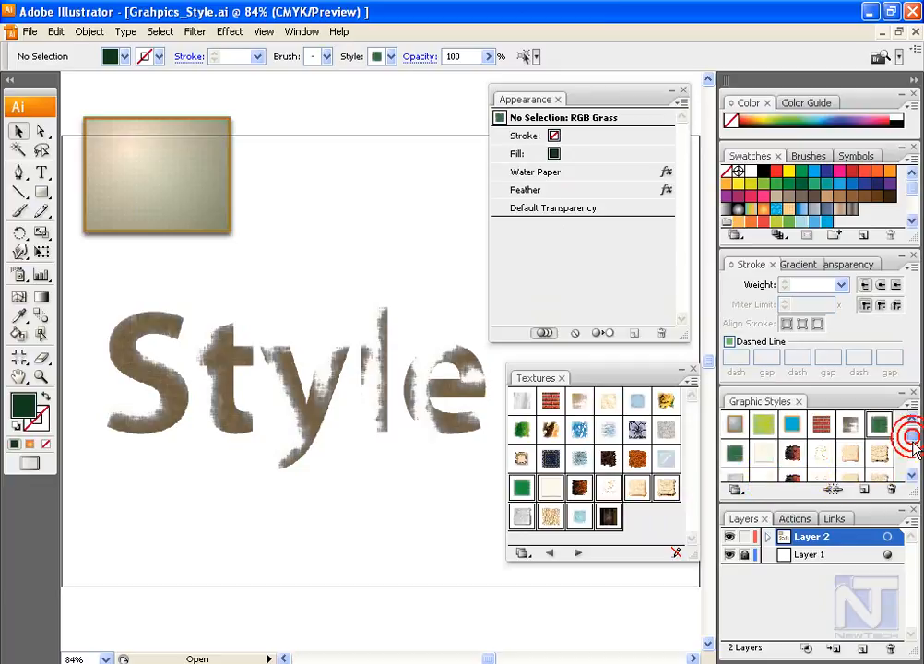
left_click(913, 466)
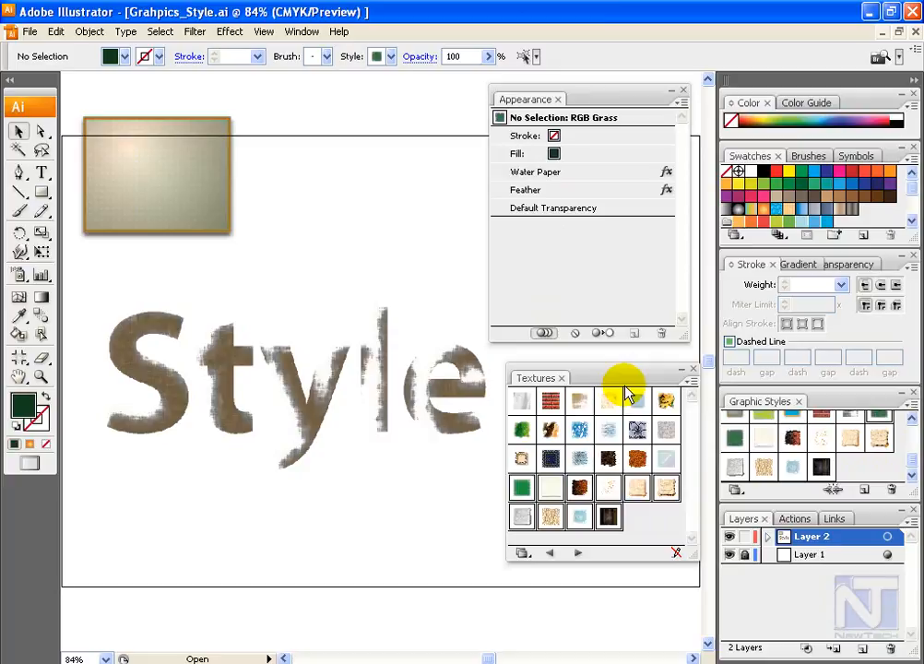
Browse the style libraries next to Textures, going back to Scribble Effects and forward to Type Effects.
left_click(738, 491)
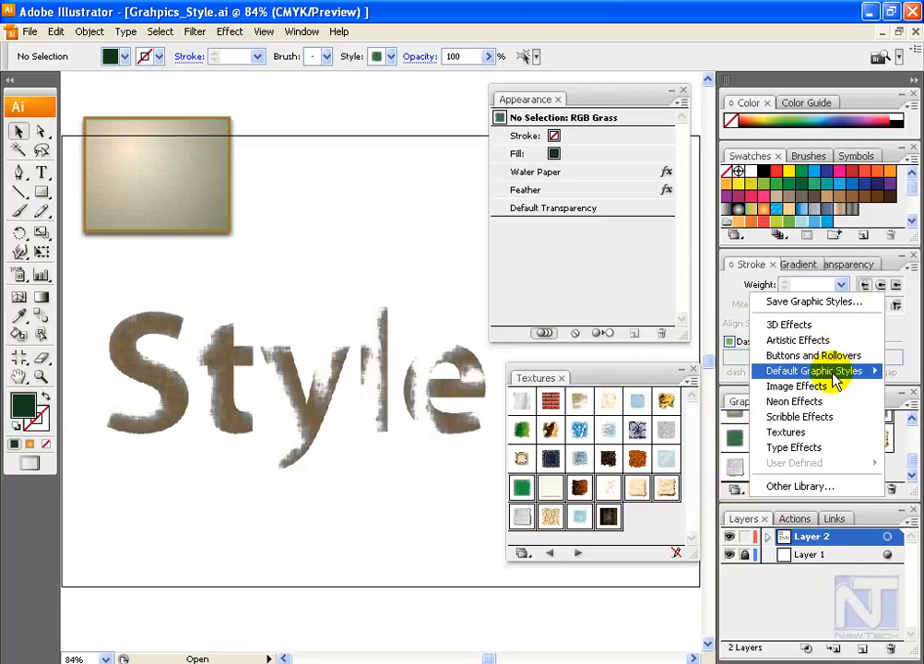
key("Escape")
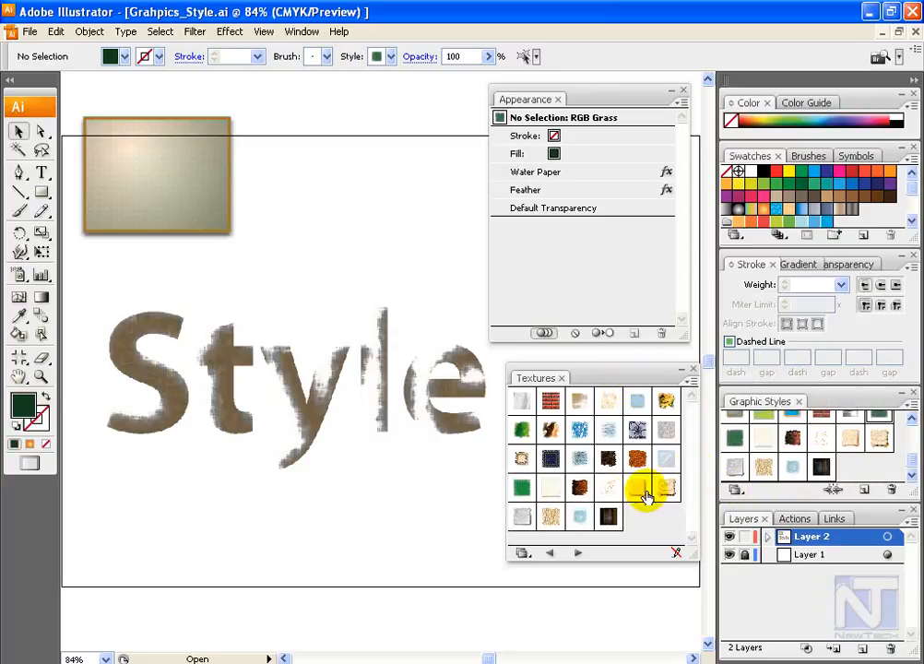
left_click(551, 552)
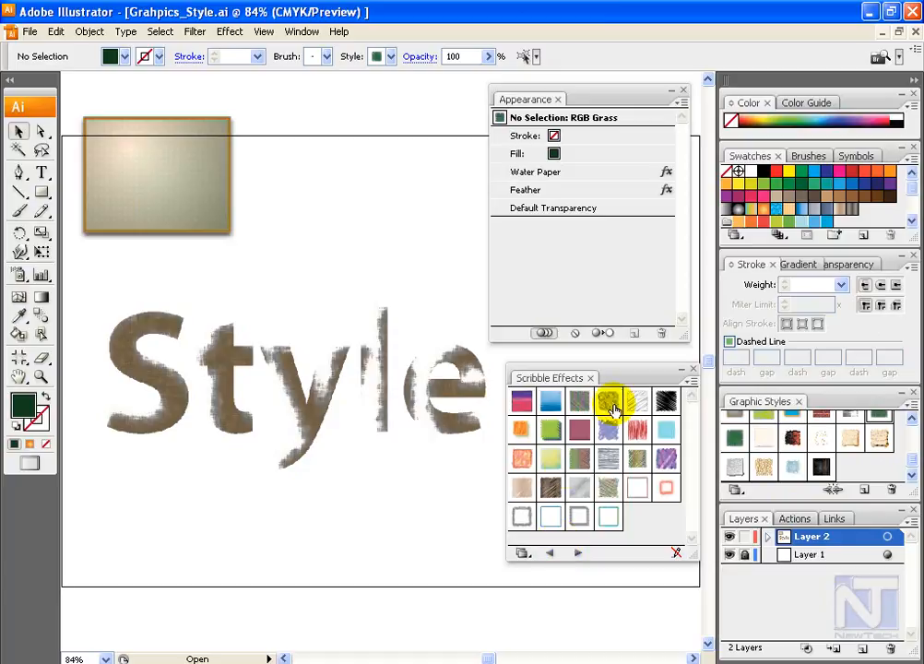
left_click(578, 552)
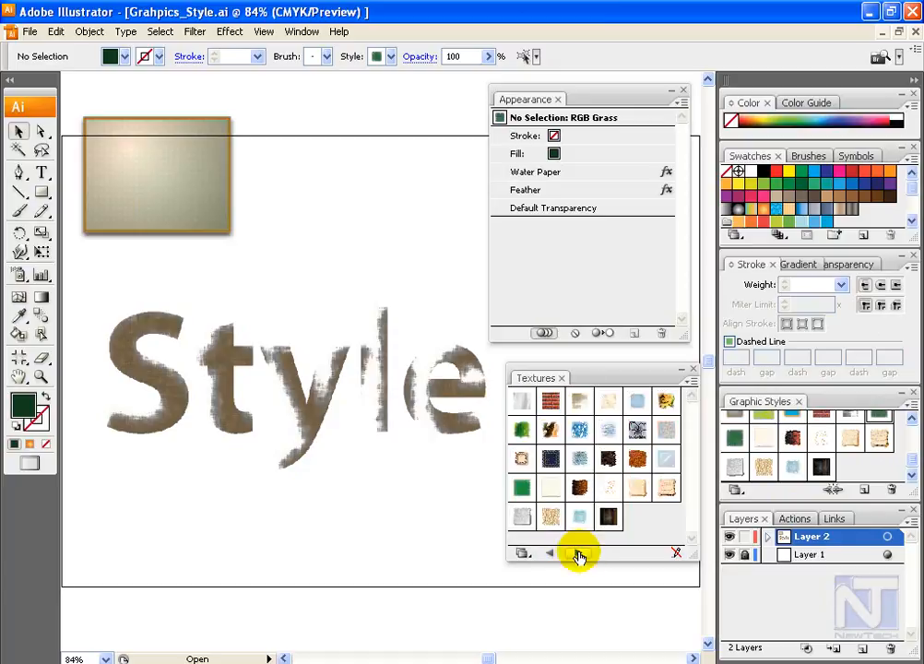
left_click(578, 553)
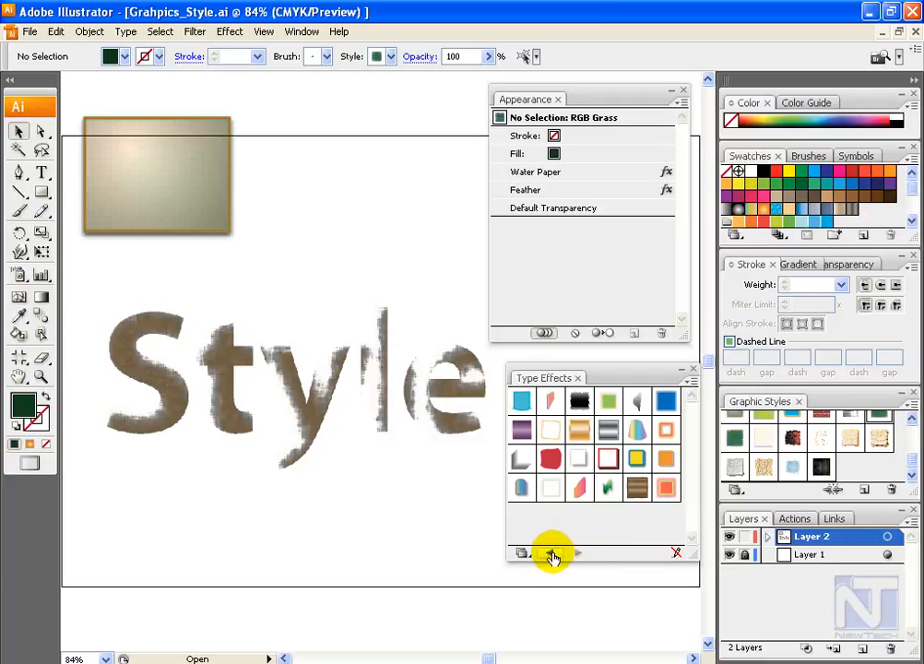
Switch the open style library to Buttons and Rollovers and look over the list of other available libraries.
left_click(562, 553)
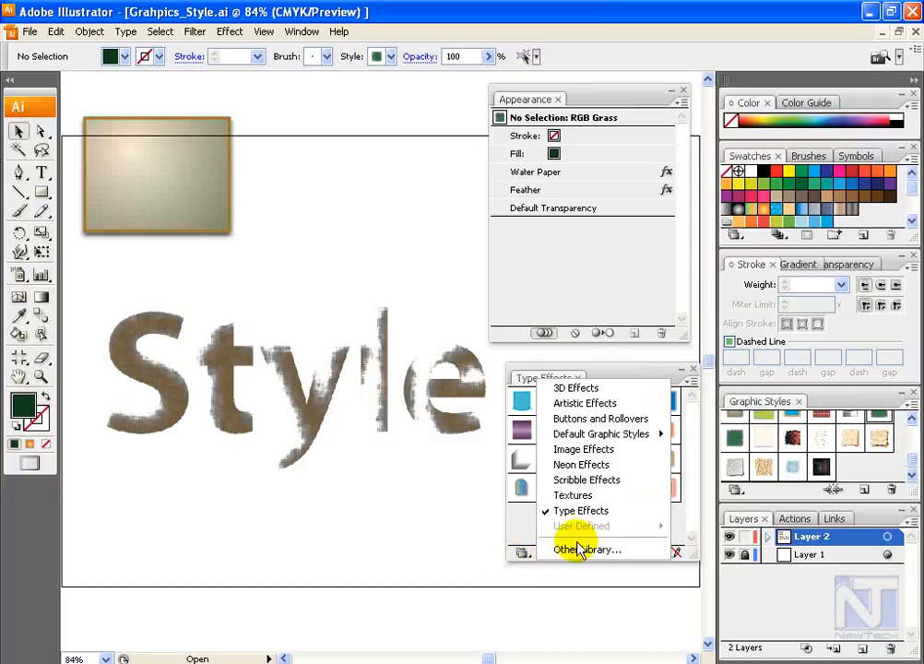
left_click(623, 418)
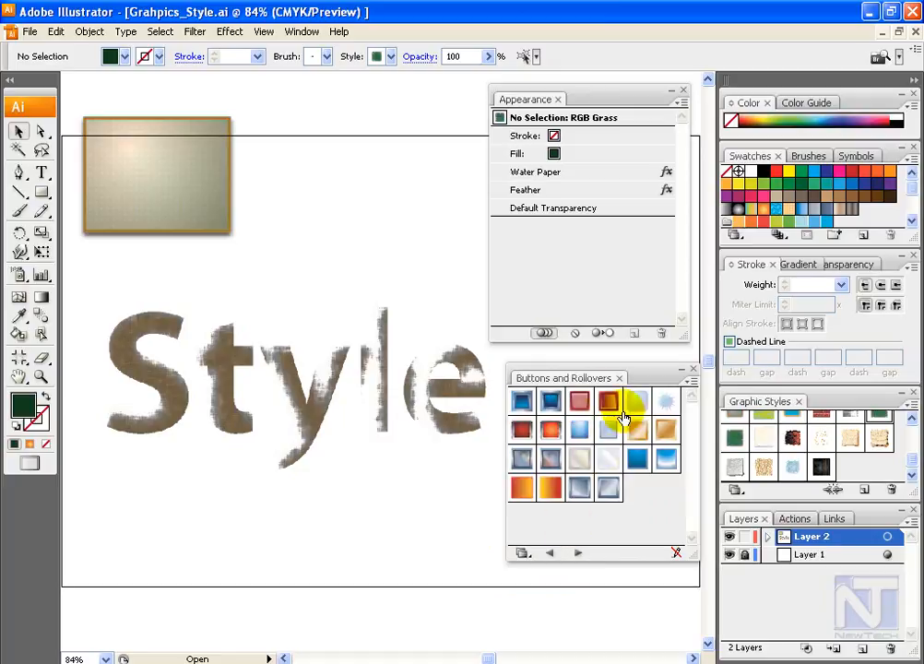
left_click(523, 553)
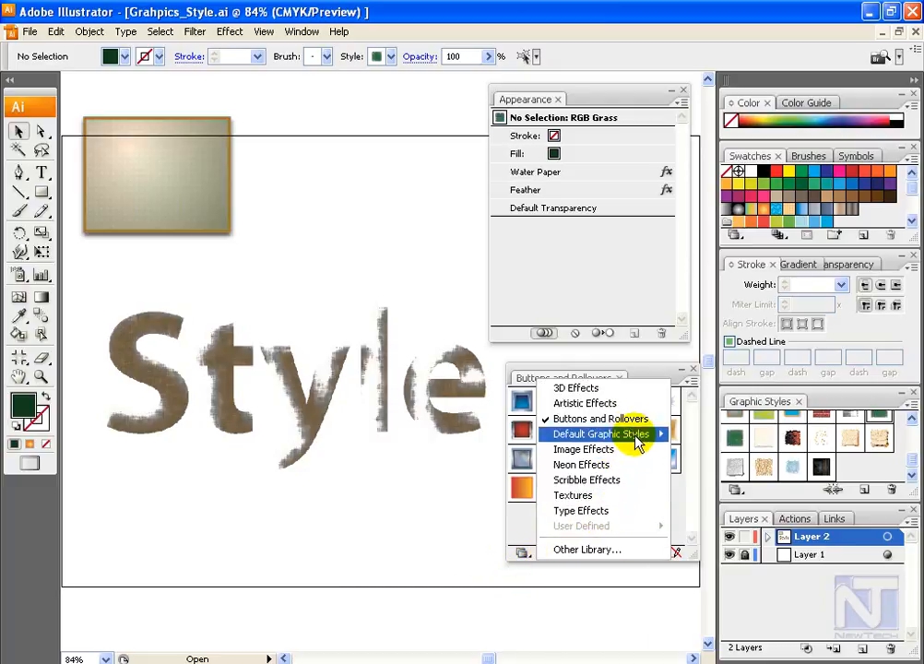
left_click(671, 381)
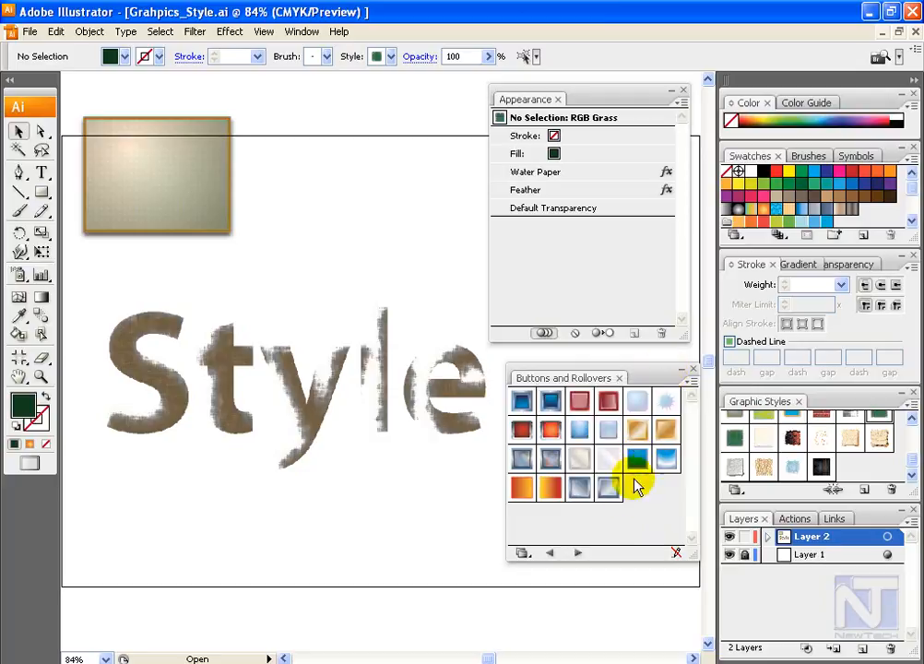
Open the Mobile and Devices.ai library from the Default Graphic Styles folder and place it below the Style text.
left_click(522, 553)
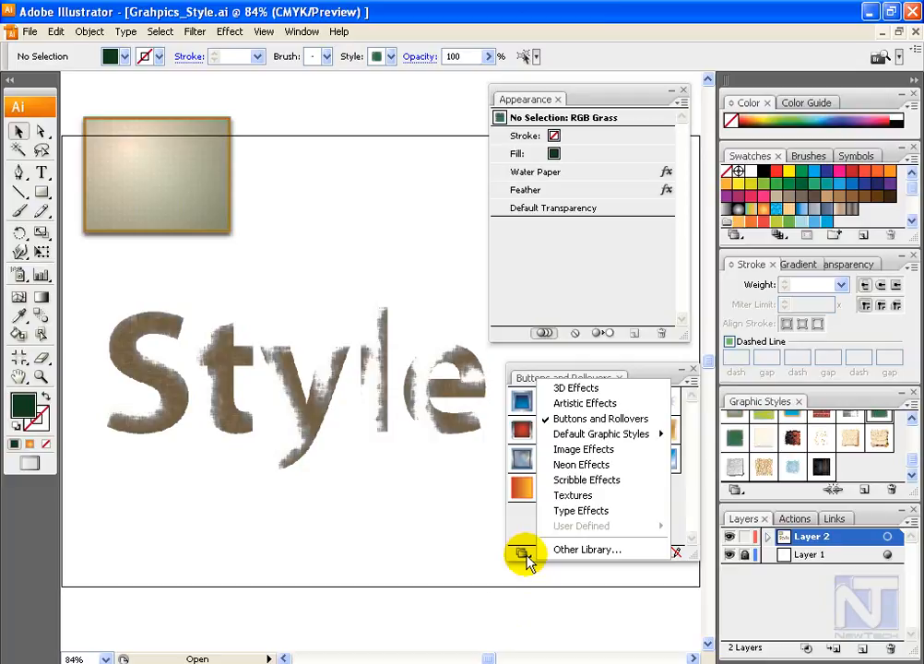
left_click(578, 552)
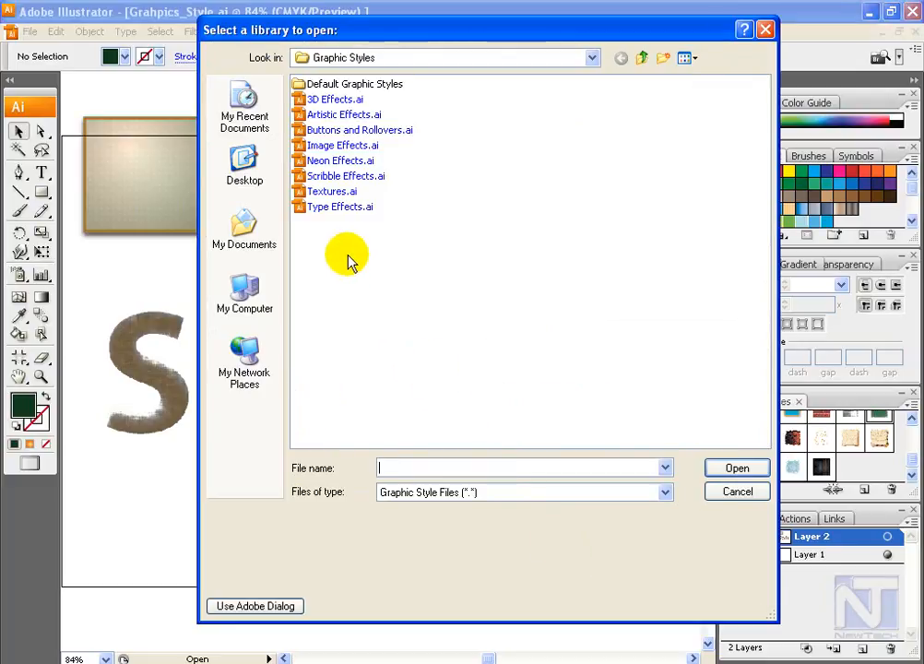
left_click_drag(333, 46, 338, 78)
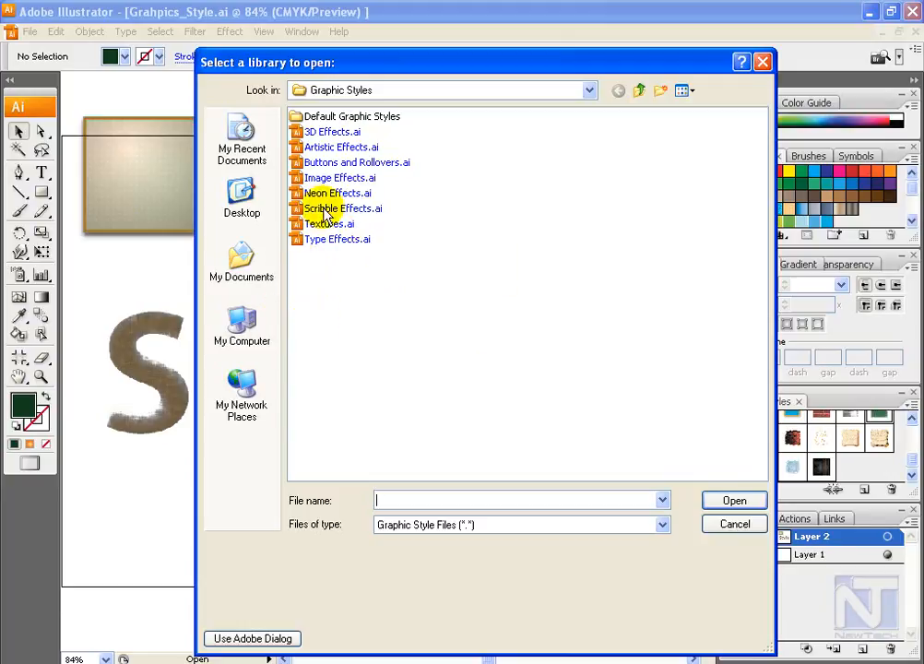
double_click(324, 117)
left_click(334, 147)
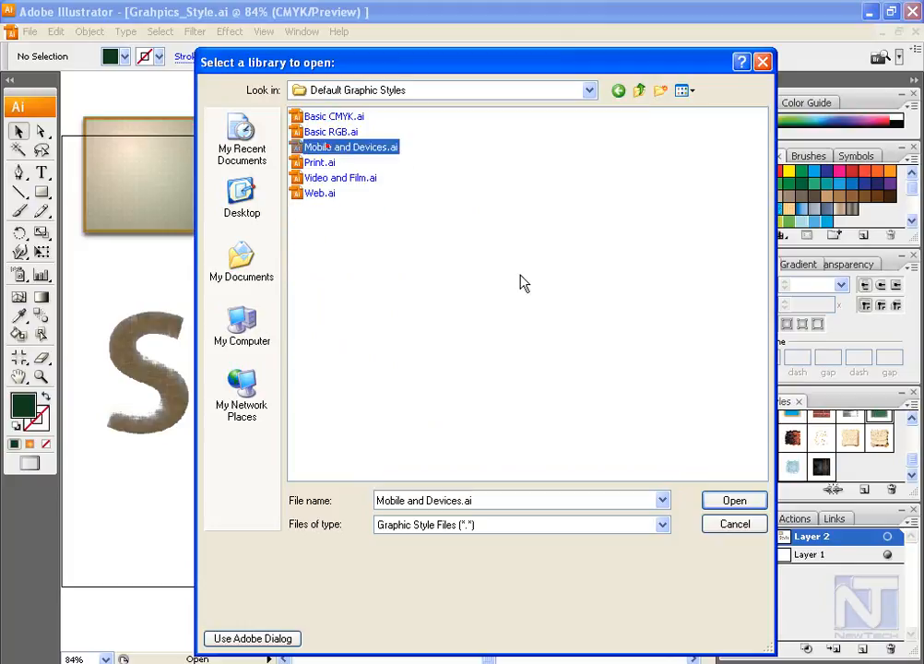
left_click(734, 500)
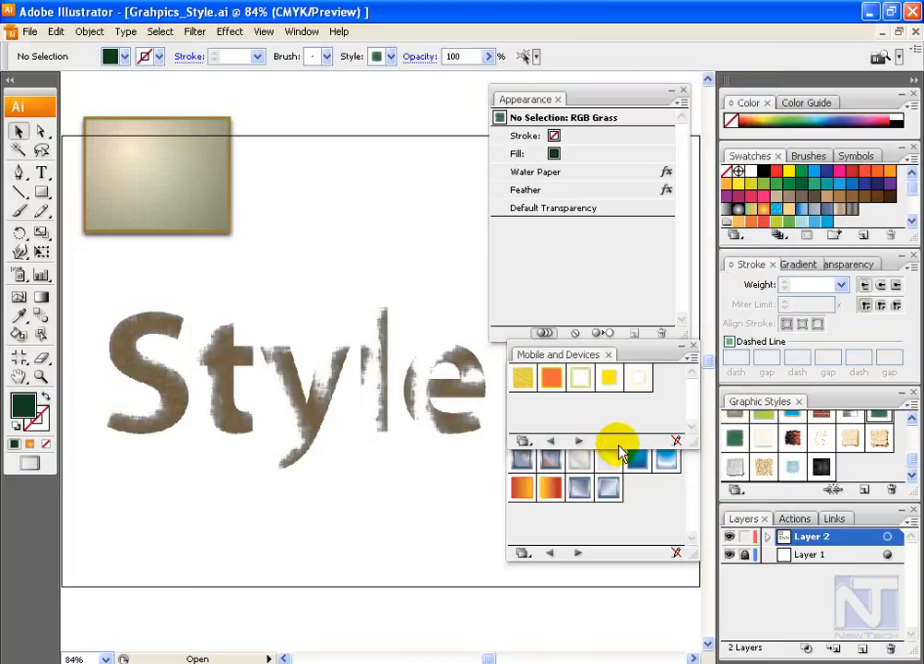
left_click_drag(645, 354, 423, 496)
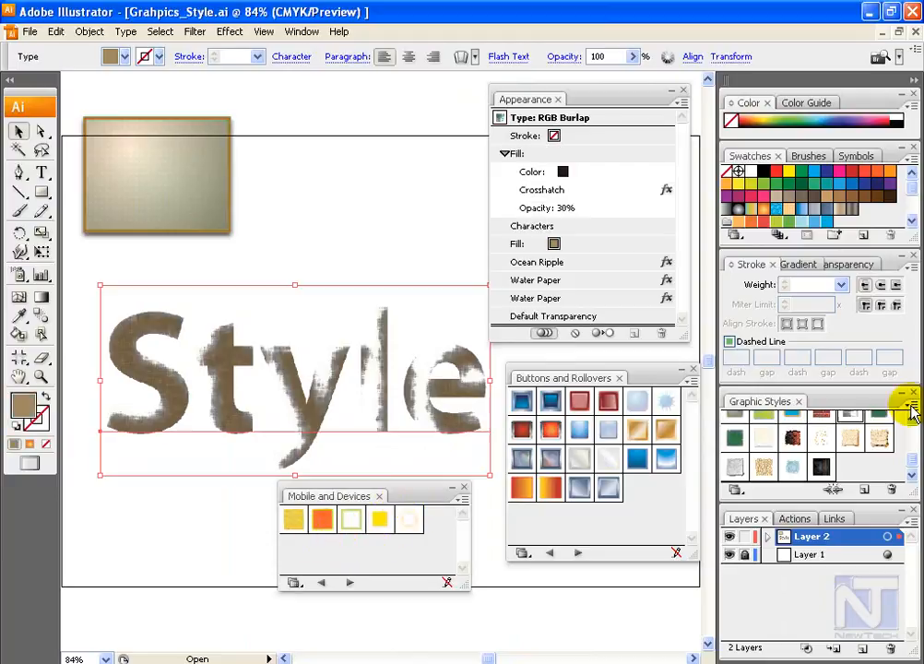
Look up the Save Graphic Style Library command for the document's graphic styles without saving a library.
left_click(909, 406)
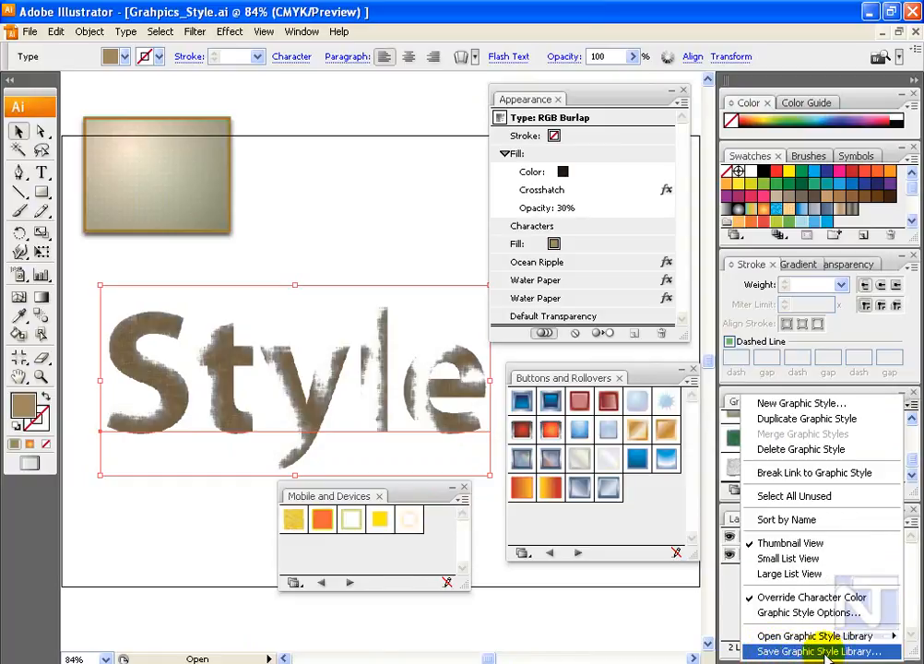
left_click(671, 597)
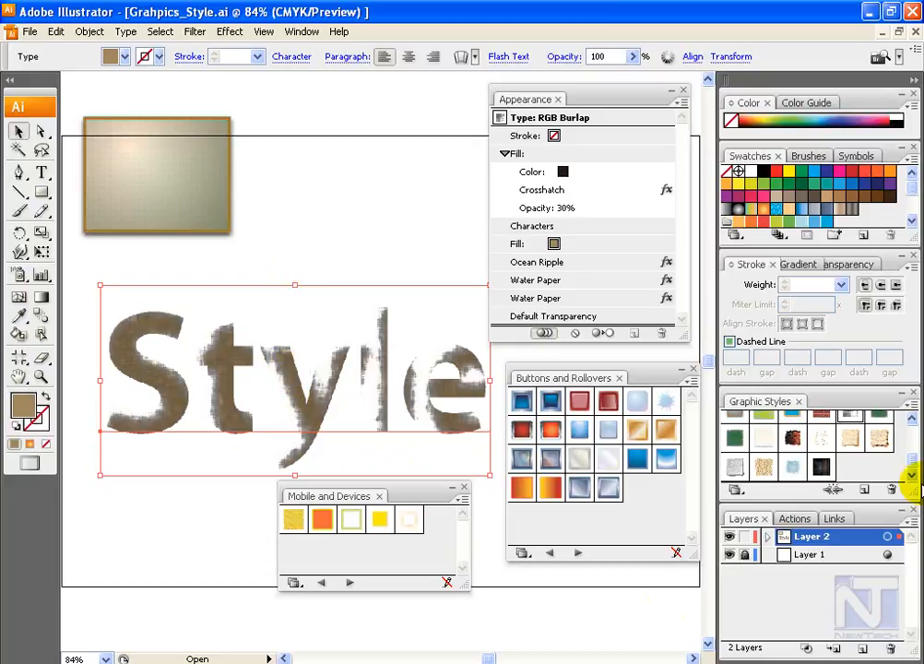
left_click(910, 407)
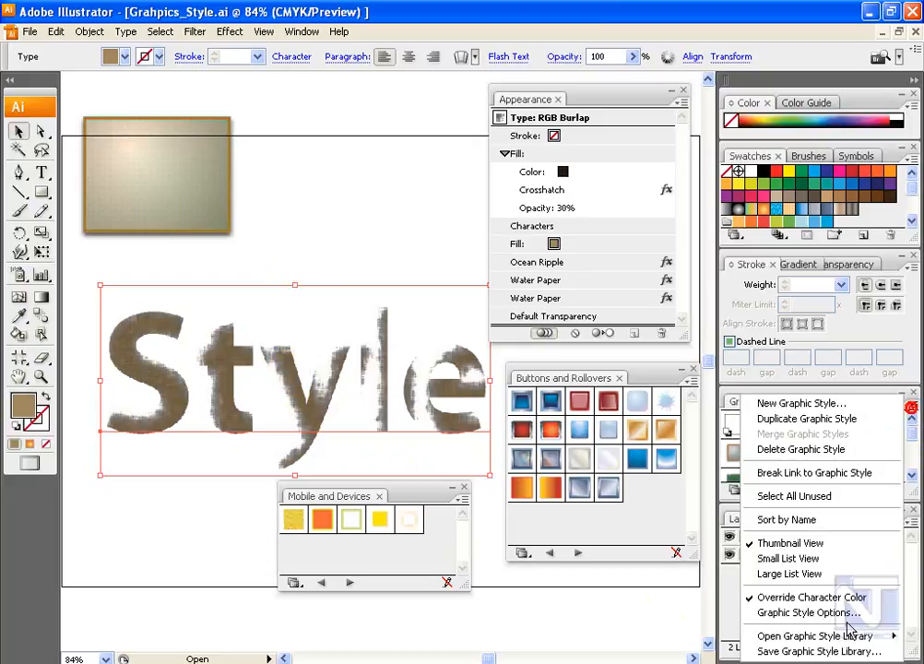
left_click(820, 651)
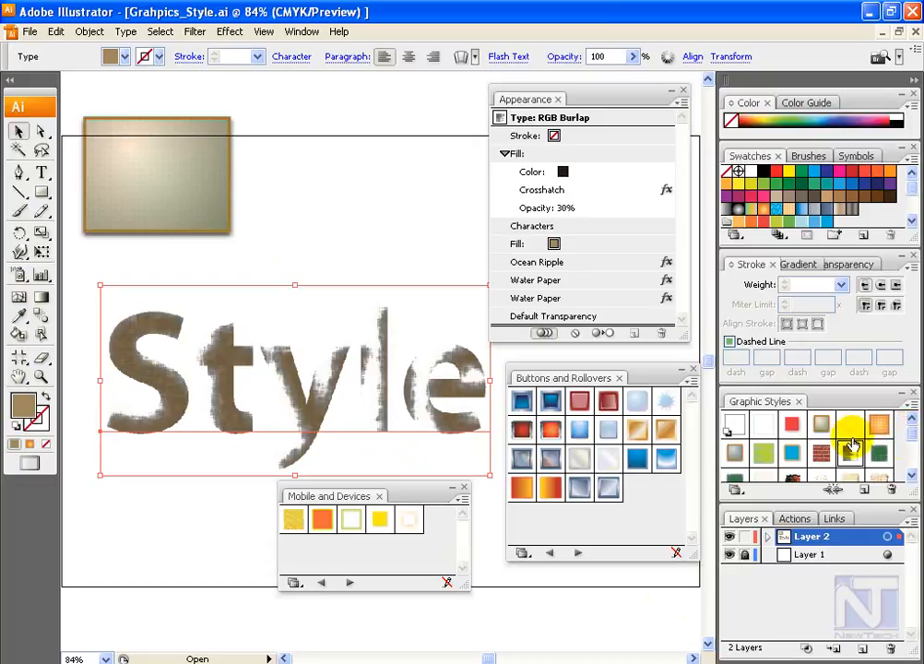
Select all graphic styles from Dashed Stroke through the last one and delete them, leaving only the default style.
left_click(767, 430)
left_click_drag(910, 429, 911, 479)
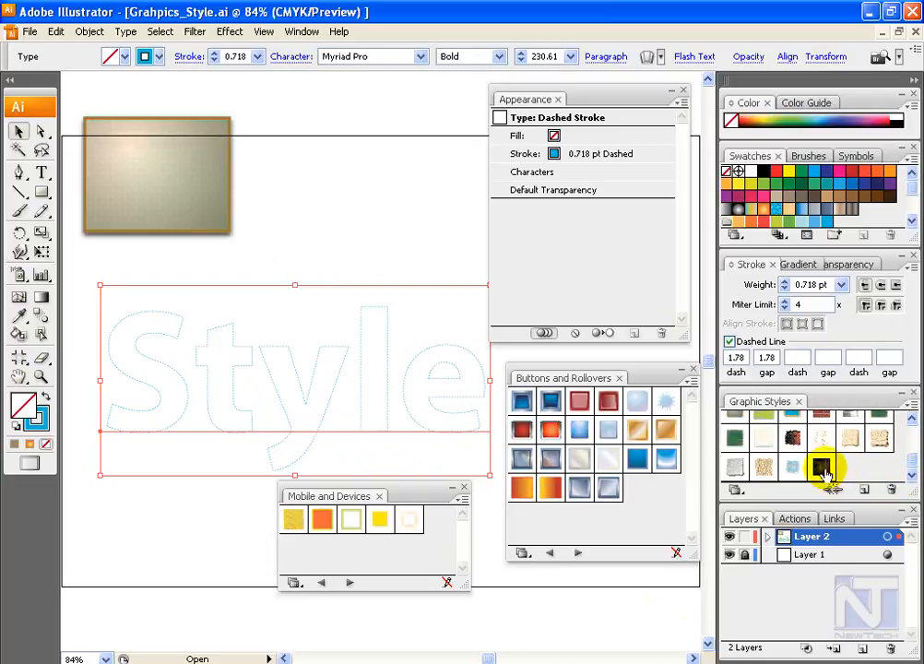
left_click_drag(913, 458, 914, 426)
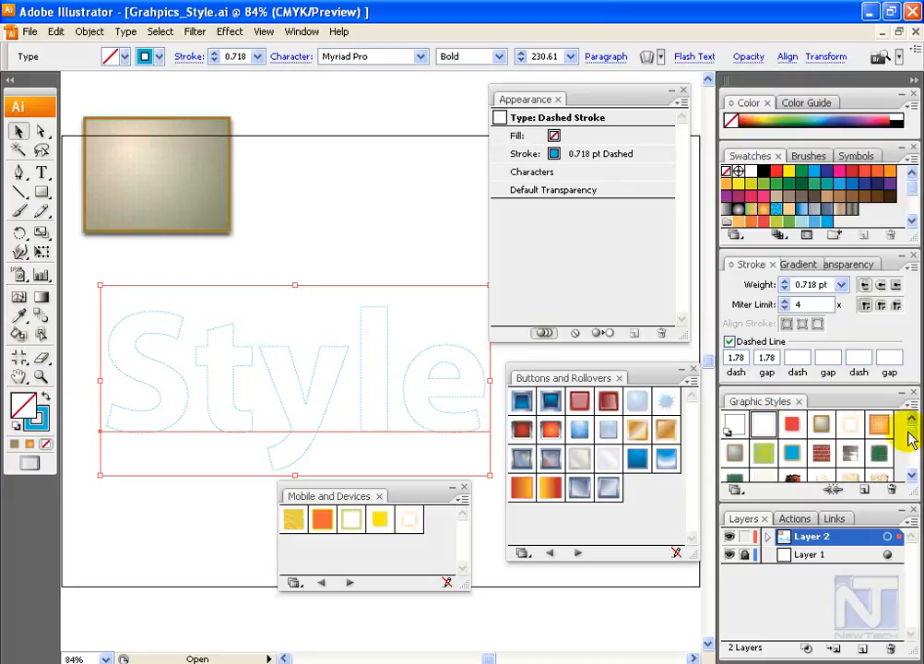
mouse_move(912, 430)
left_mouse_down()
mouse_move(912, 465)
mouse_move(913, 440)
left_mouse_up()
left_click(912, 403)
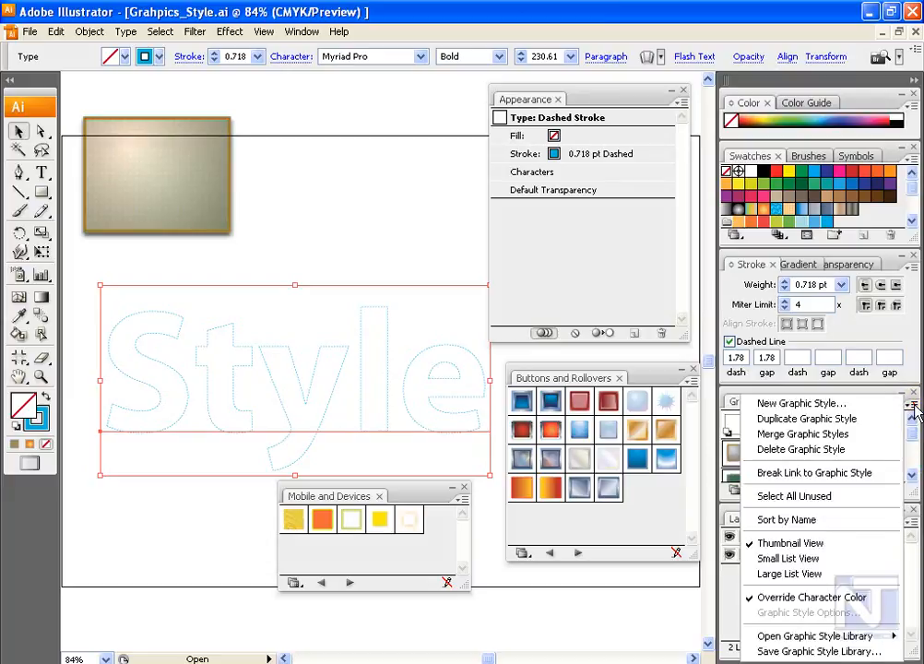
left_click(800, 449)
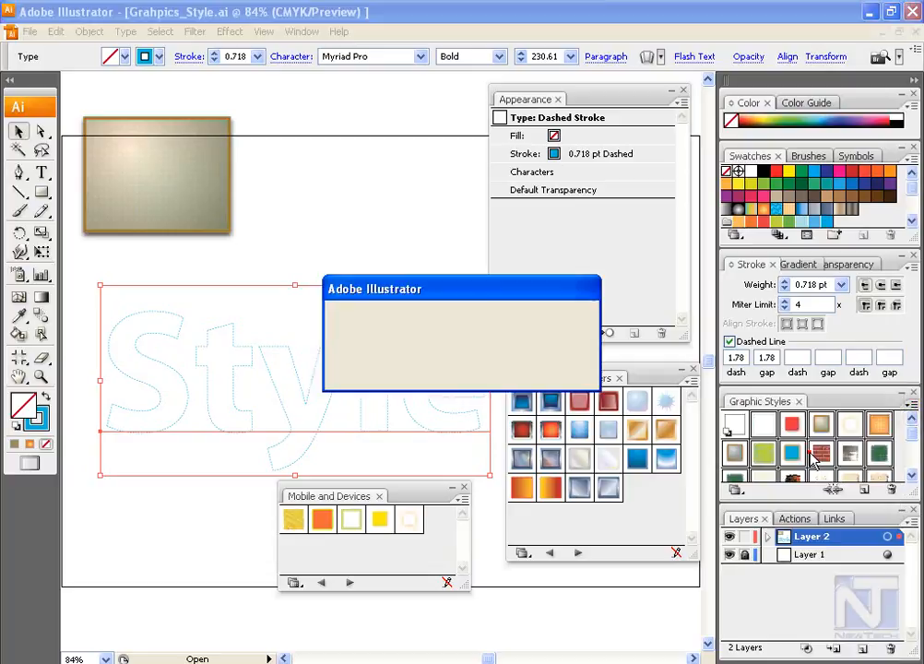
left_click(434, 381)
Apply the default graphic style to the Style text and check whether that style can be deleted.
left_click(733, 426)
left_click(912, 405)
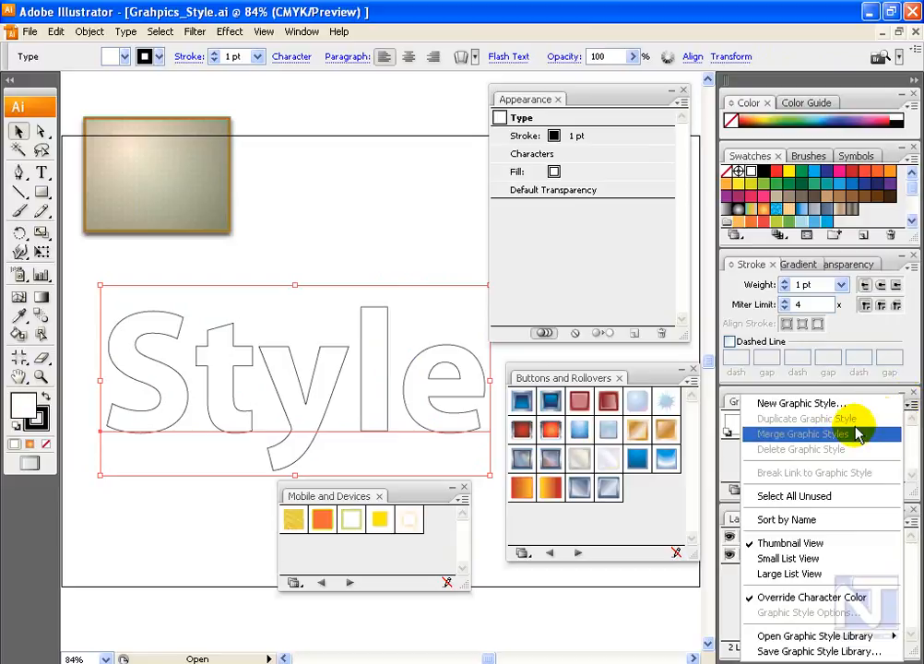
left_click(730, 445)
left_click(732, 435)
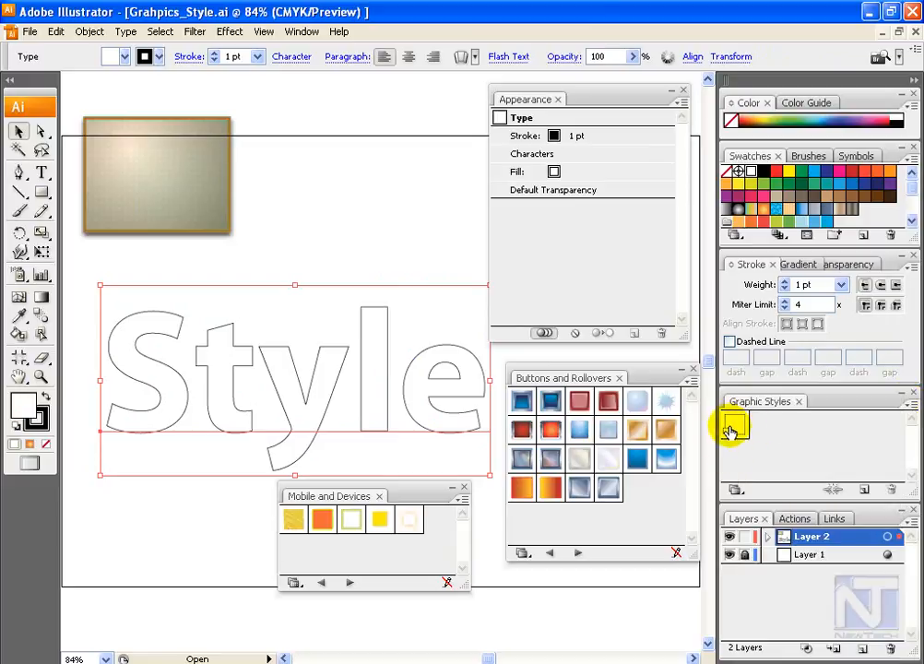
left_click(912, 404)
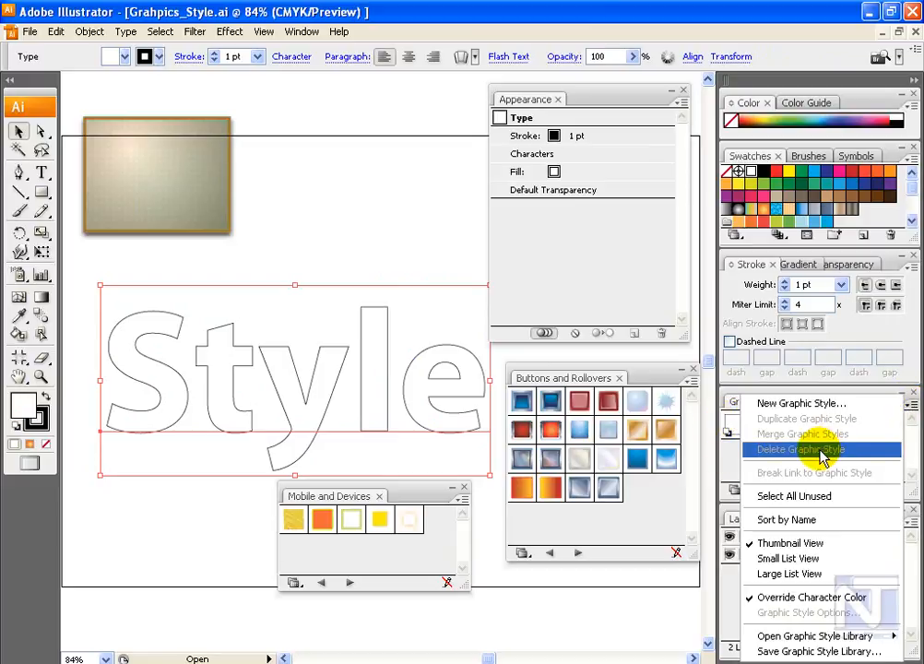
left_click(725, 438)
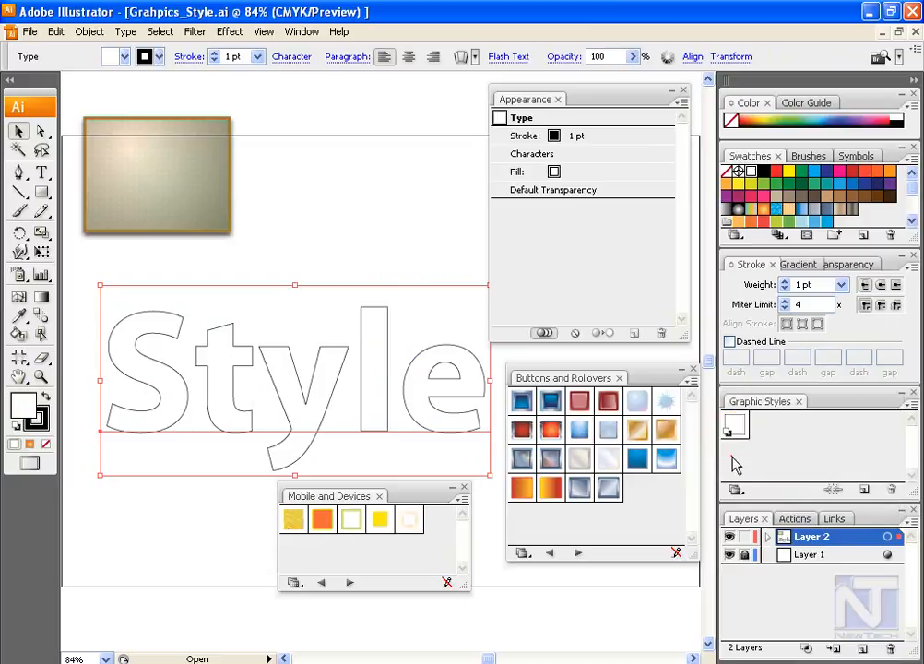
Create a new graphic style from the gradient-filled rectangle's appearance and apply that style to the rectangle.
left_click(196, 210)
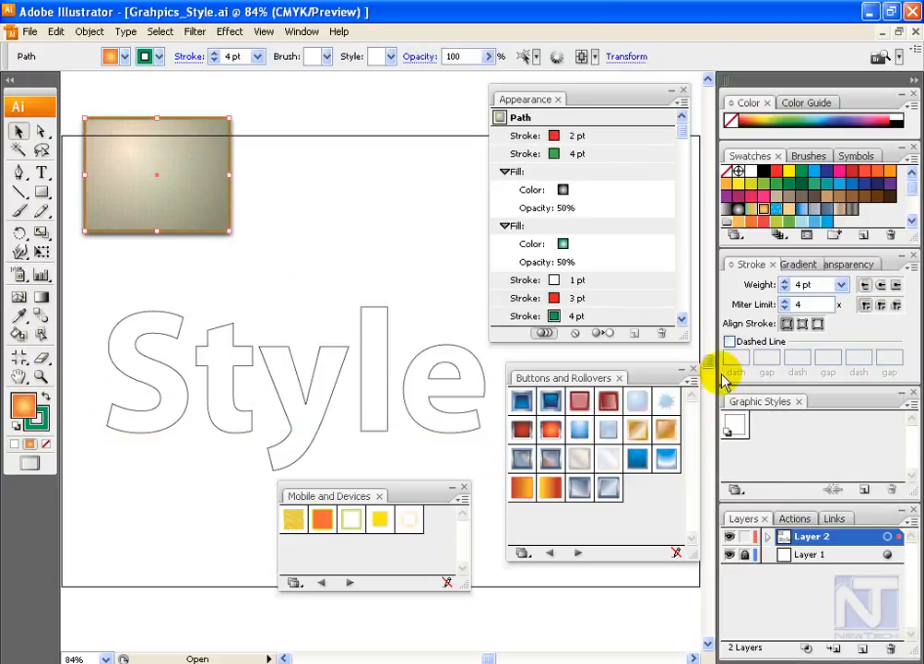
left_click_drag(228, 198, 798, 448)
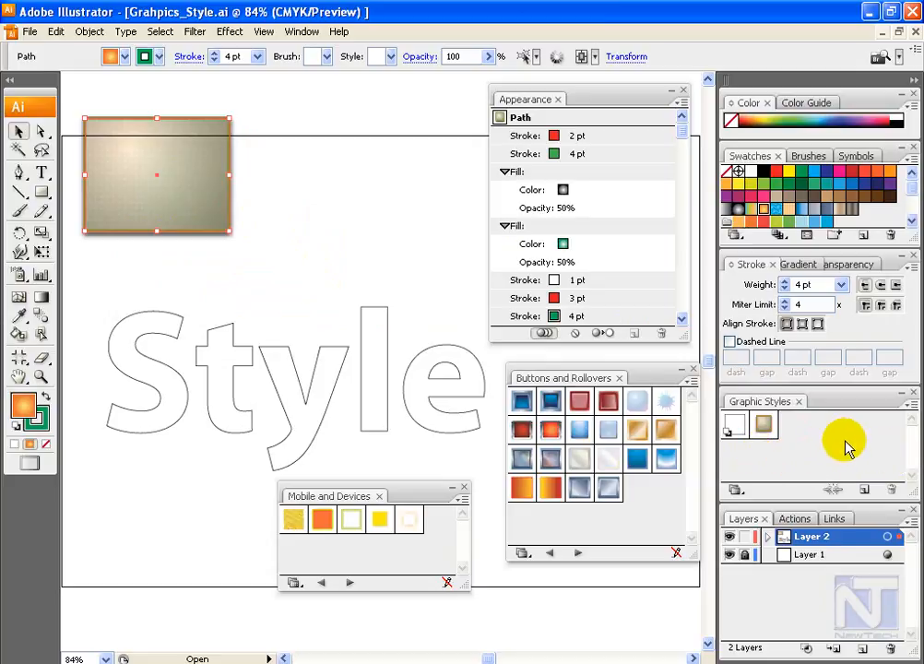
left_click(911, 403)
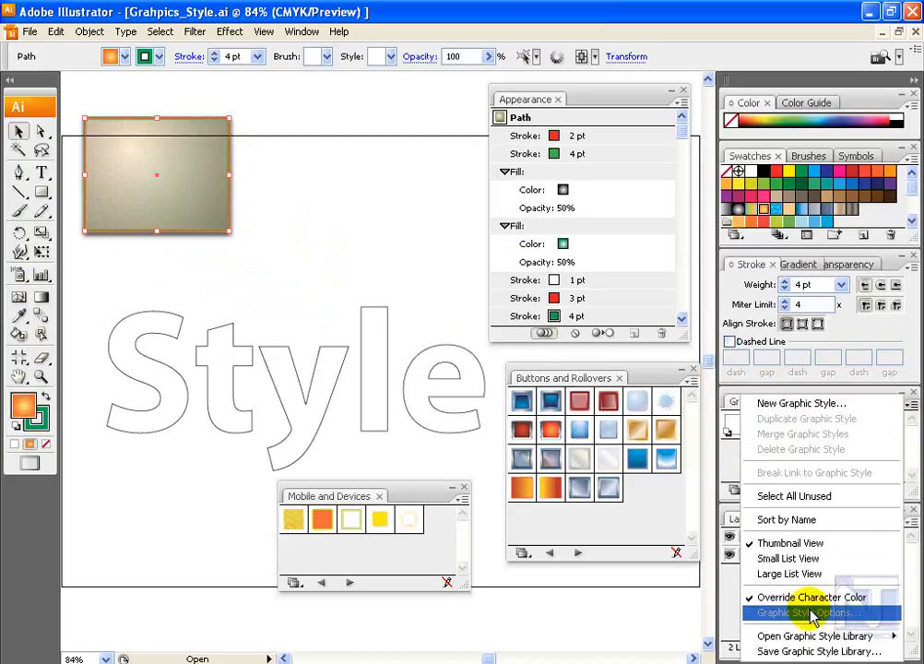
left_click(736, 452)
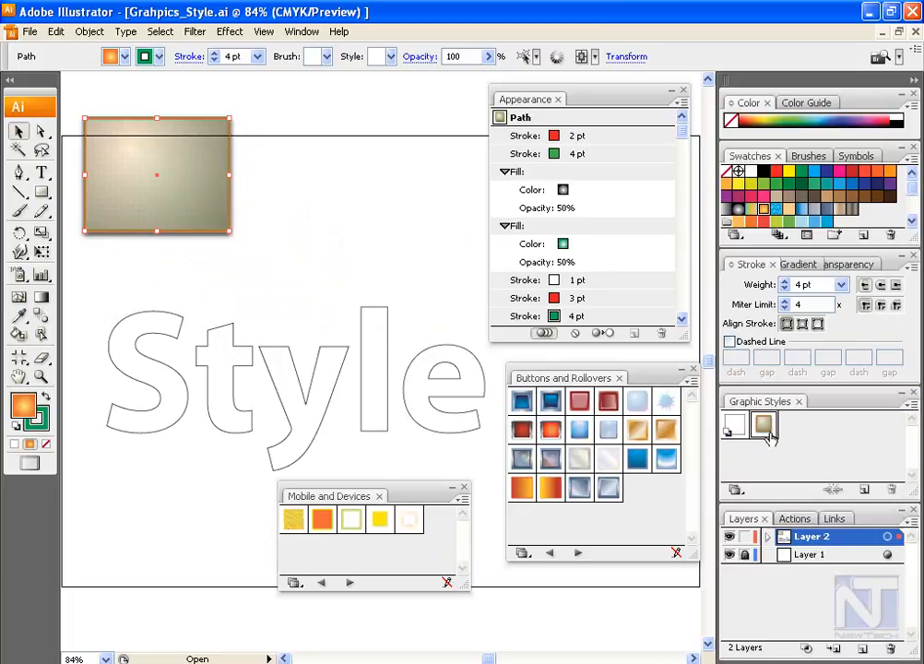
left_click(765, 427)
View the naming options of the rectangle's new graphic style and close them without renaming it.
left_click(909, 404)
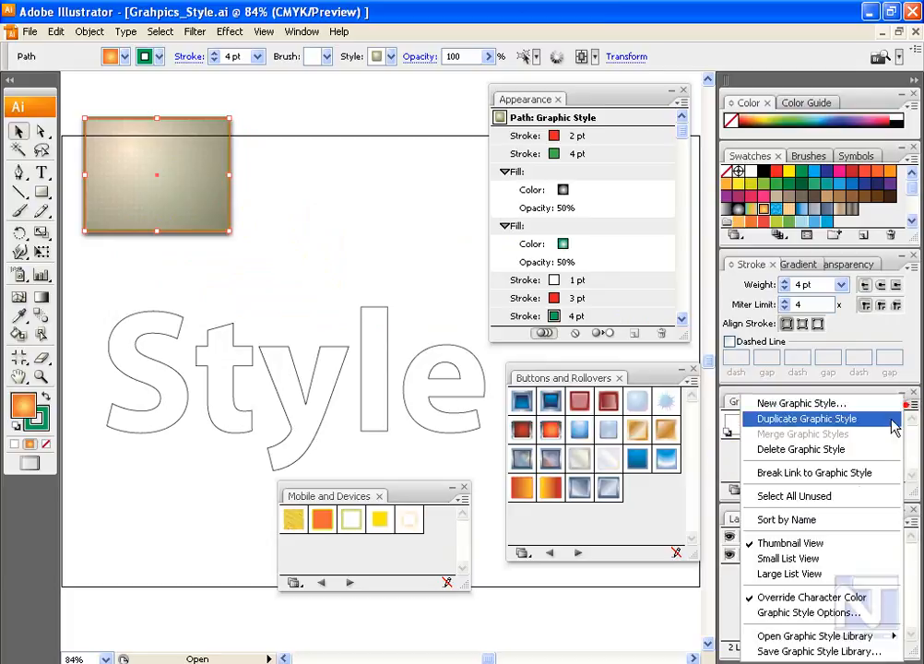
left_click(798, 613)
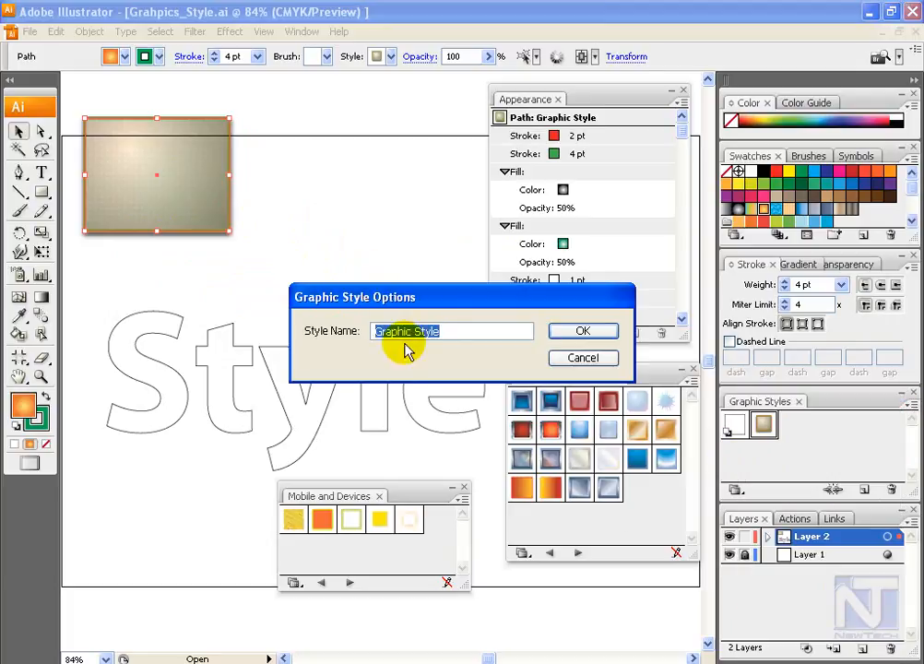
left_click(590, 358)
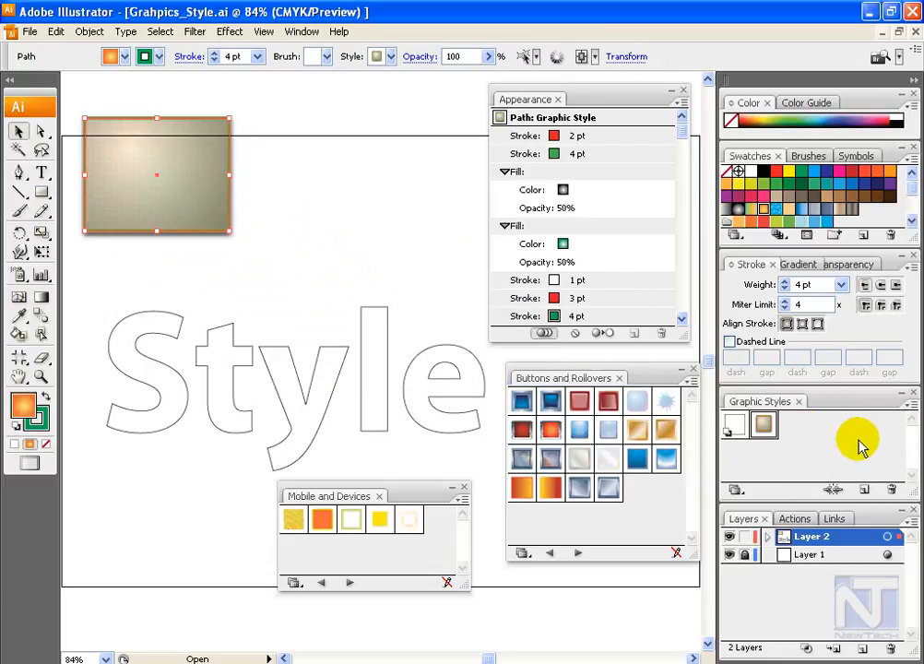
View the save dialog for storing the document's graphic styles as a library, and cancel without saving.
left_click(911, 403)
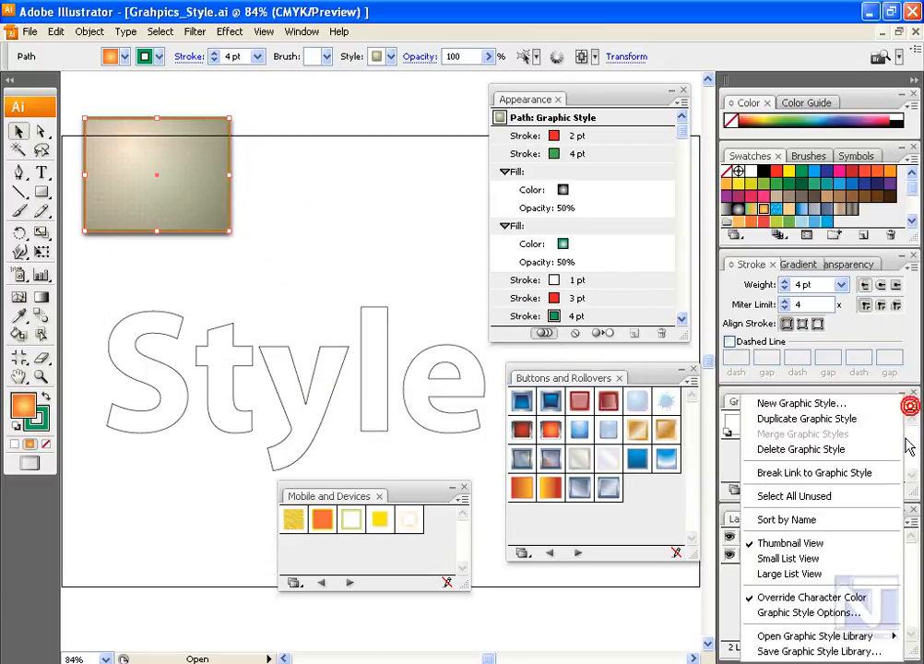
left_click(791, 651)
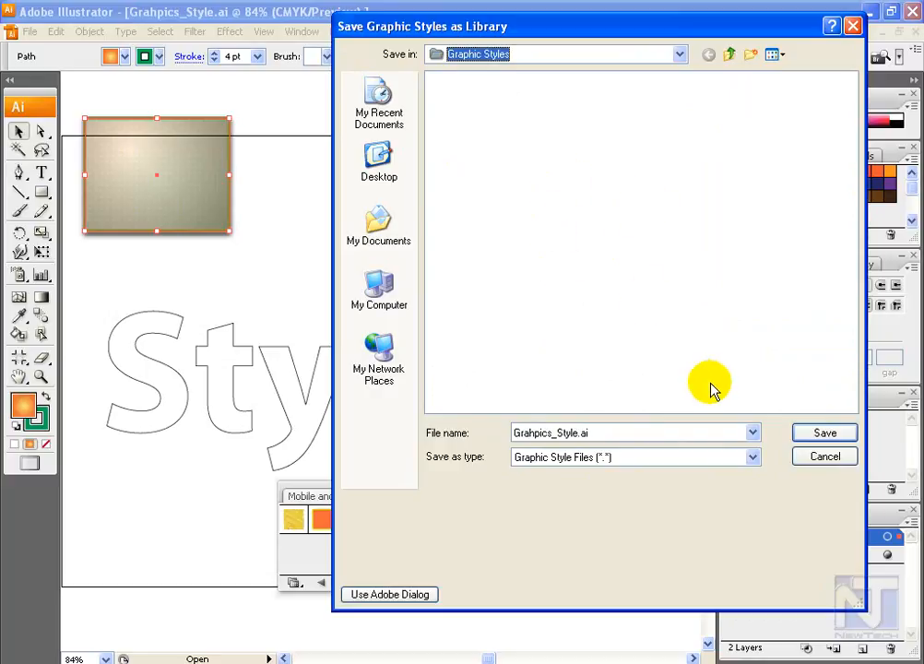
left_click(824, 457)
Bring up the file chooser for opening another graphic style library, showing the Graphic Styles folder.
left_click(911, 407)
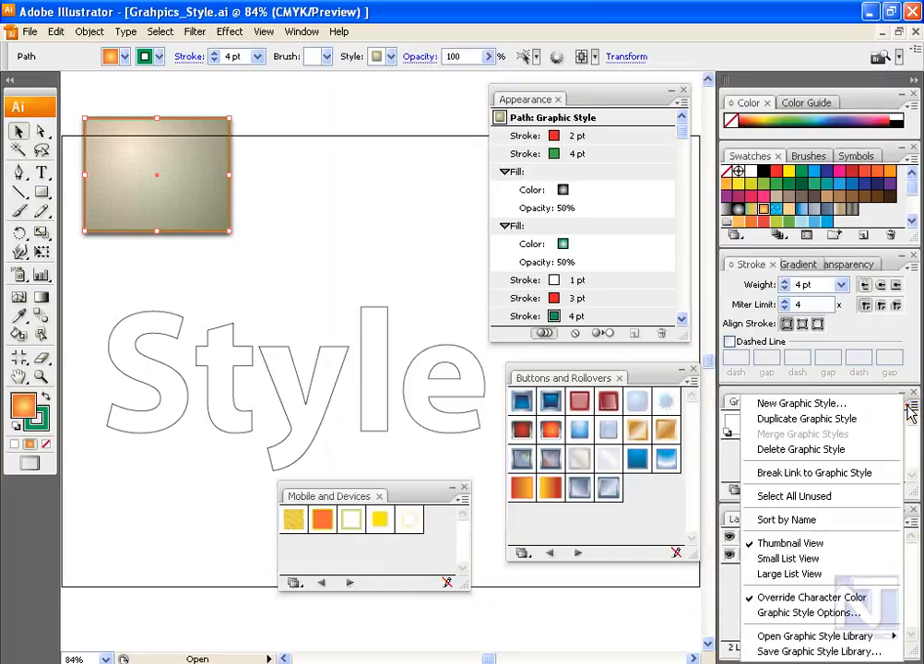
mouse_move(783, 636)
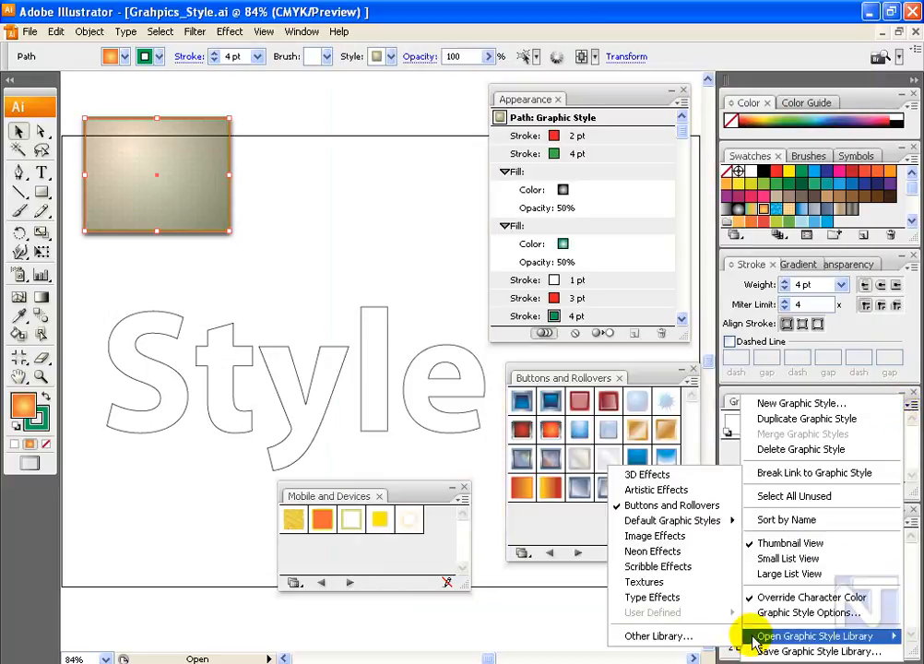
left_click(663, 637)
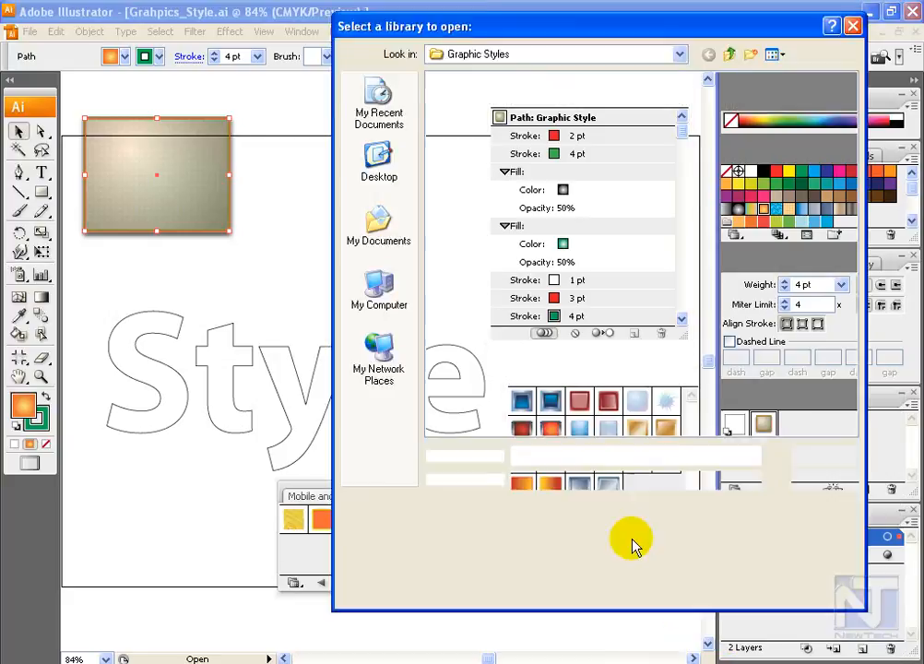